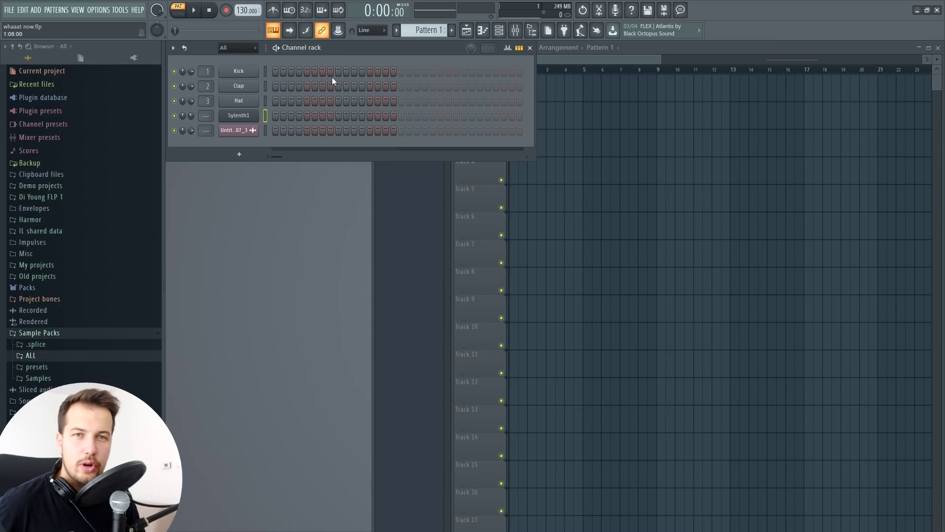
- Open Sylenth1's piano roll and set scale highlighting to Automatic
{"action": "right_click", "coordinate": [246, 116]}
{"action": "left_click", "coordinate": [275, 116]}
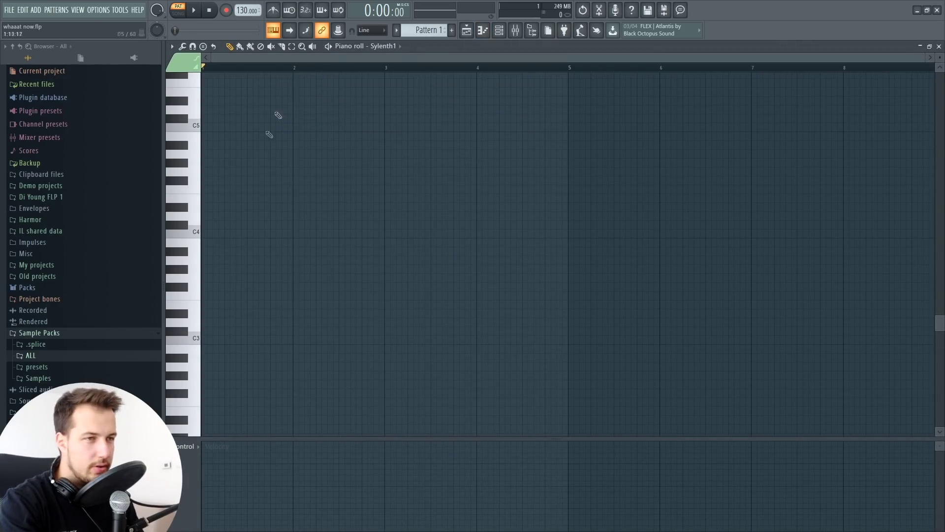
{"action": "scroll", "coordinate": [279, 115], "scroll_direction": "down", "scroll_amount": 3}
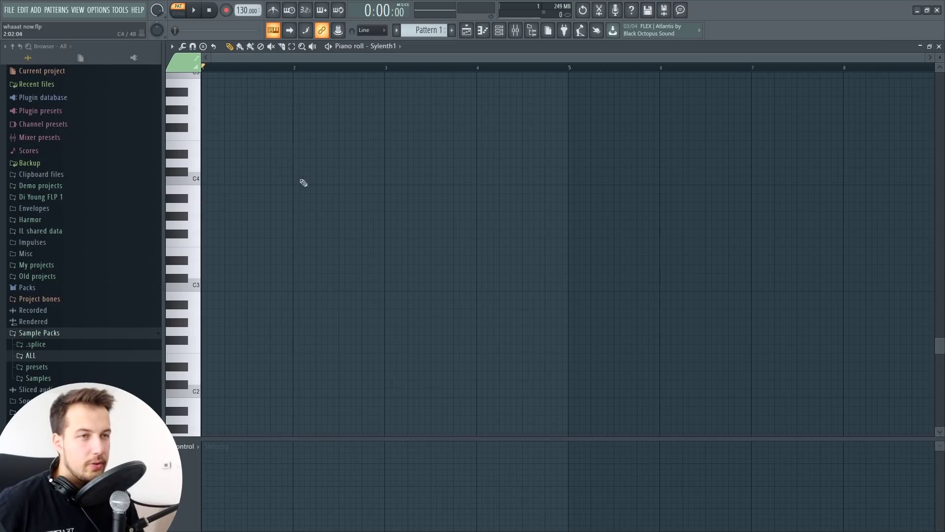
{"action": "left_click", "coordinate": [172, 47]}
{"action": "mouse_move", "coordinate": [187, 106]}
{"action": "mouse_move", "coordinate": [261, 116]}
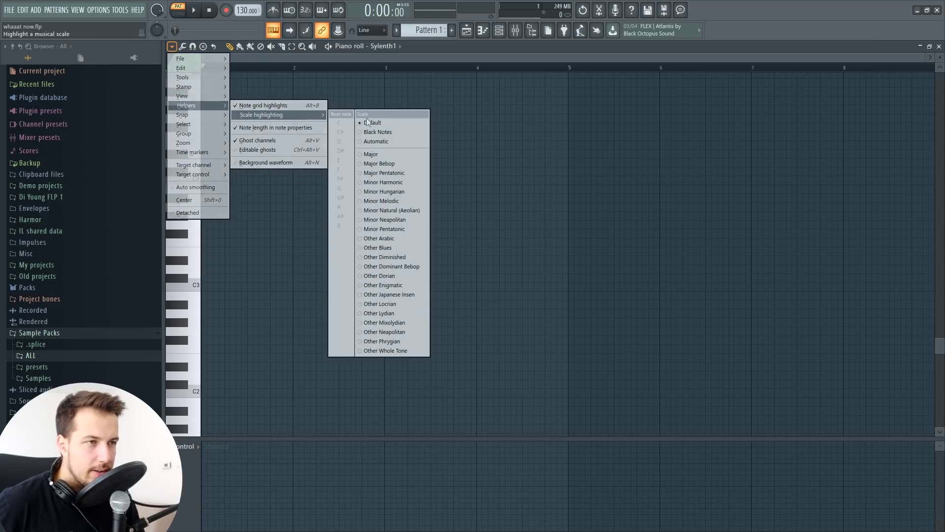
{"action": "left_click", "coordinate": [392, 140]}
- Draw one-bar E4, C4 and E4 notes in bars 1–3, then delete the bar-3 E4
{"action": "left_click", "coordinate": [223, 148]}
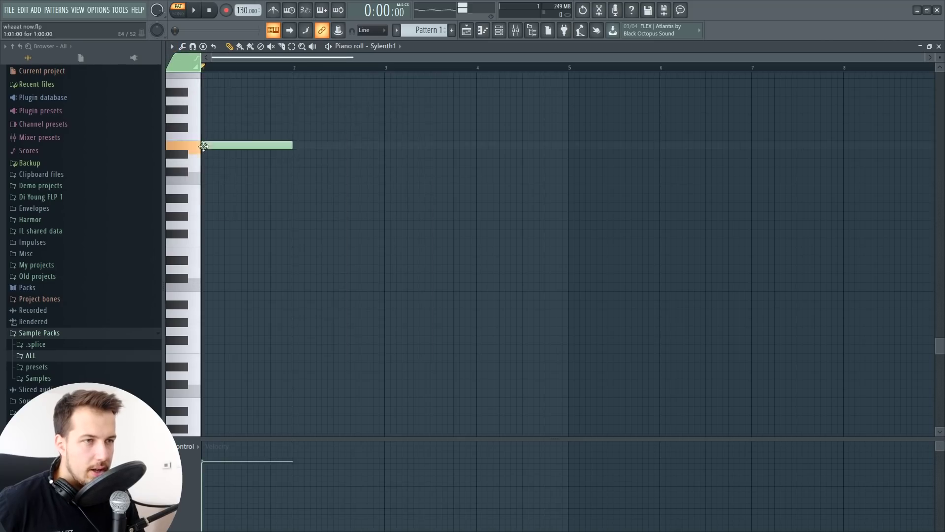
{"action": "left_click", "coordinate": [291, 181]}
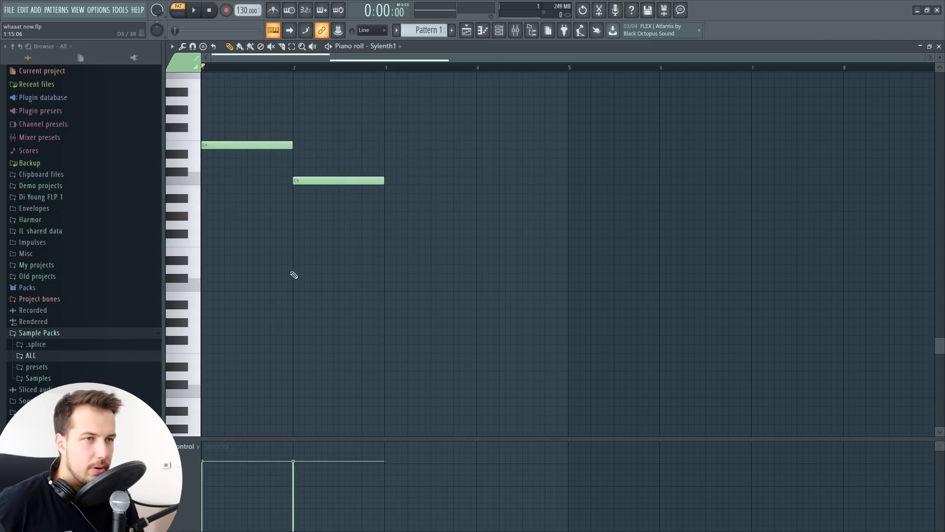
{"action": "left_click", "coordinate": [392, 145]}
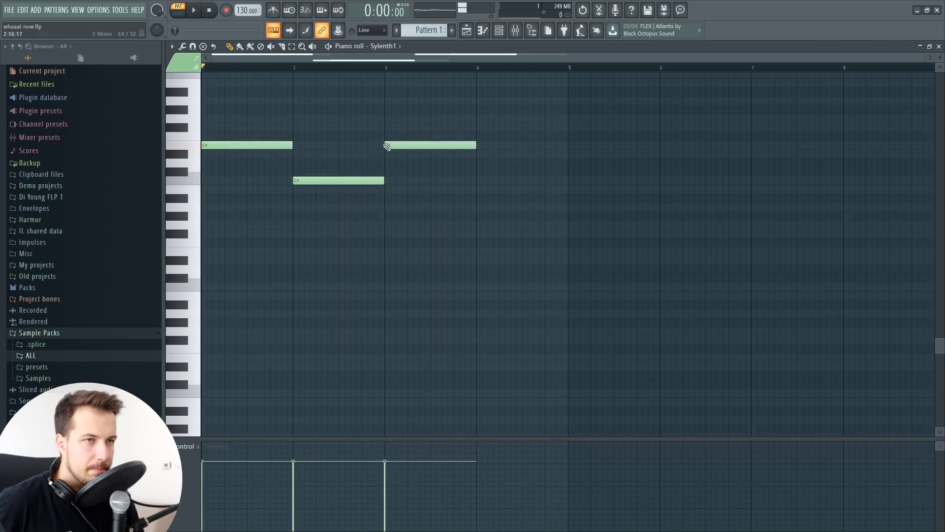
{"action": "right_click", "coordinate": [455, 145]}
- Delete the remaining C4 and E4 notes so the piano roll is empty
{"action": "right_click", "coordinate": [350, 181]}
{"action": "right_click", "coordinate": [247, 145]}
{"action": "left_click", "coordinate": [182, 47]}
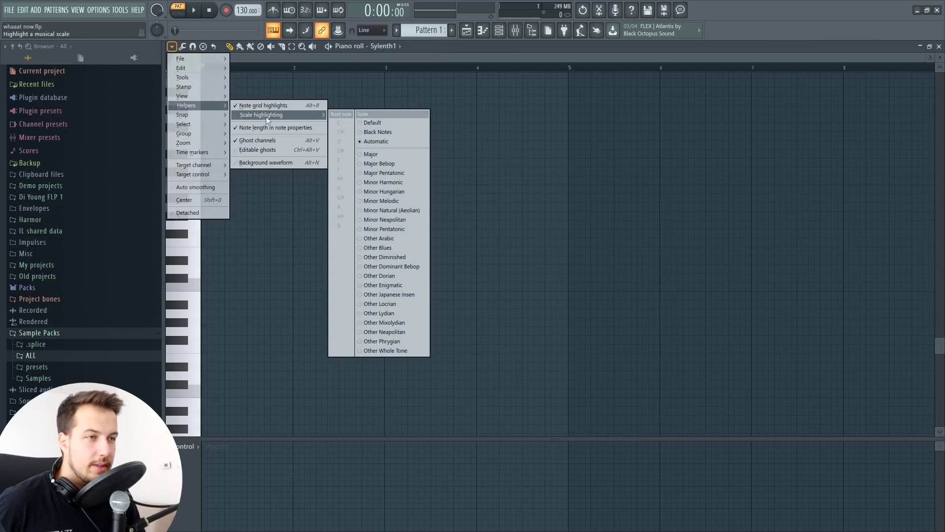
{"action": "left_click", "coordinate": [382, 125]}
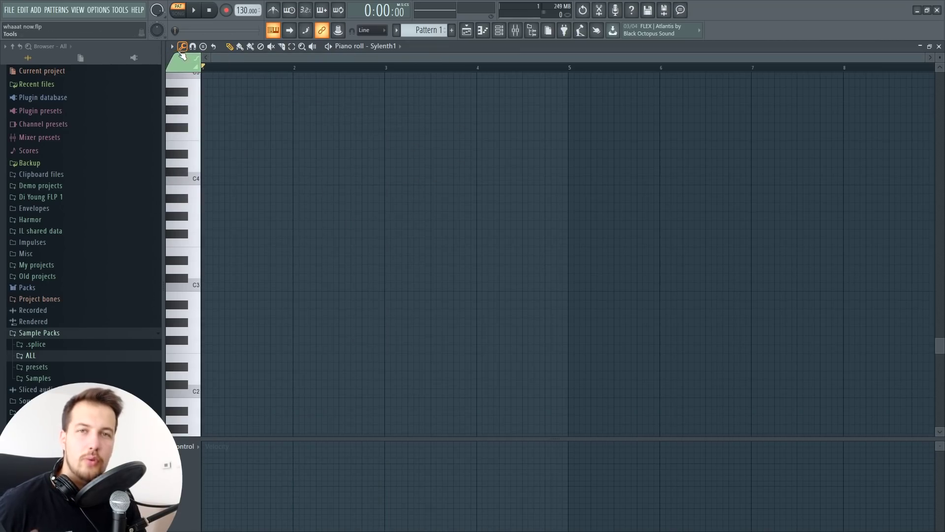
- Set the piano roll's scale highlighting to Major with root note C
{"action": "left_click", "coordinate": [171, 47]}
{"action": "mouse_move", "coordinate": [208, 105]}
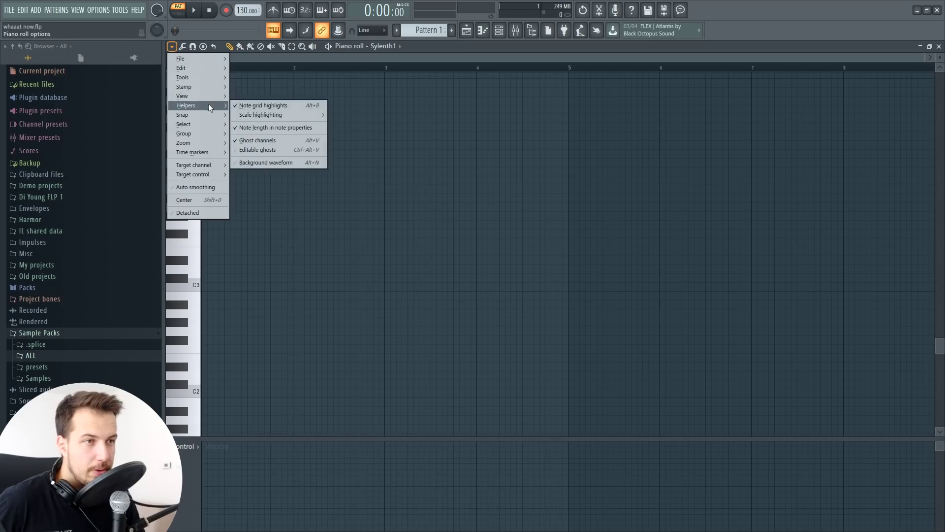
{"action": "mouse_move", "coordinate": [264, 115]}
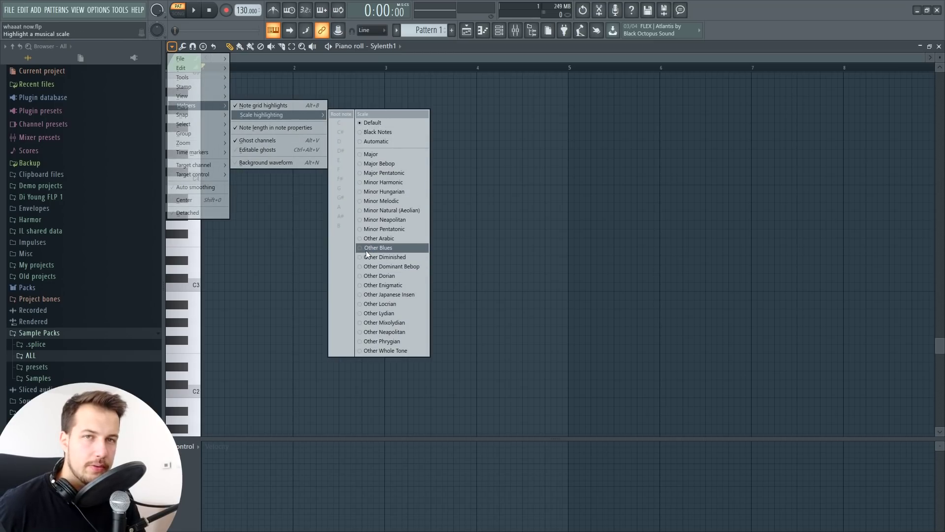
{"action": "left_click", "coordinate": [379, 155]}
{"action": "left_click", "coordinate": [172, 46]}
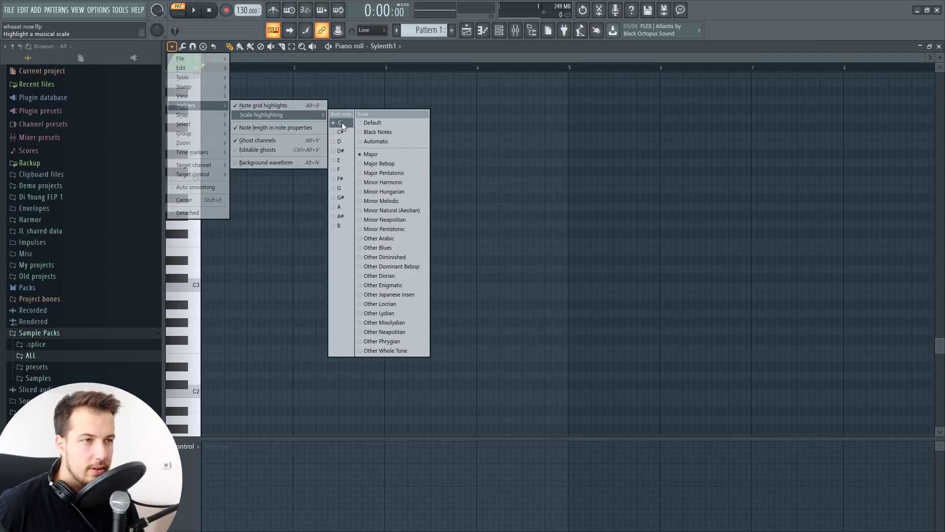
{"action": "left_click", "coordinate": [340, 123]}
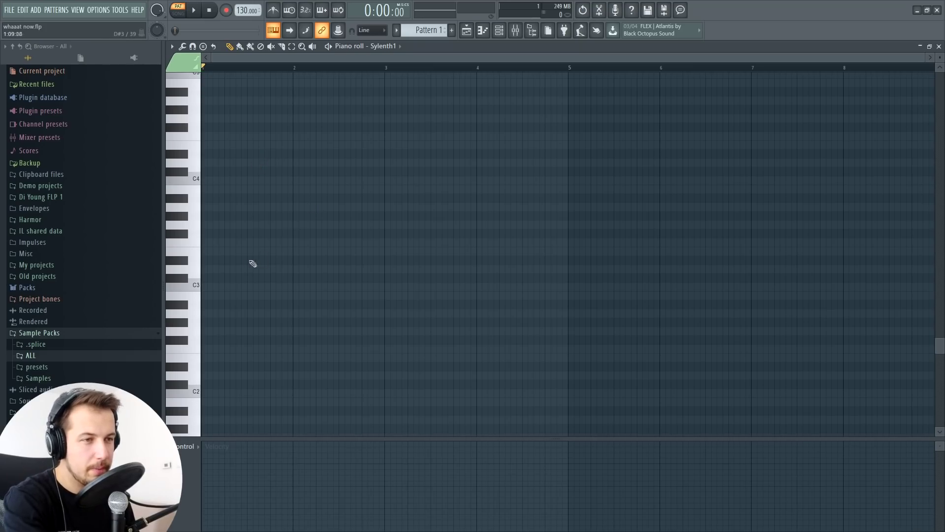
- Draw one-bar notes D3, B2, E3 and A2 across bars 1–4
{"action": "left_click", "coordinate": [207, 271]}
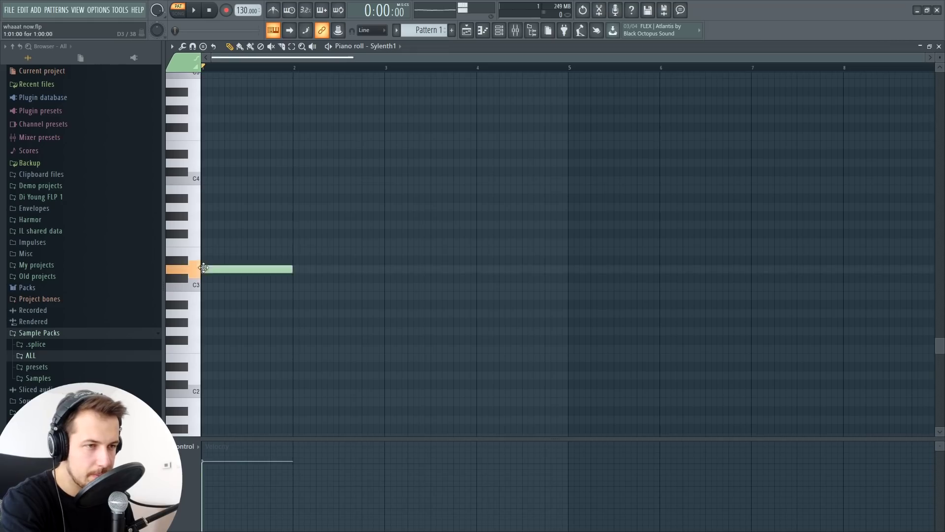
{"action": "left_click", "coordinate": [295, 296]}
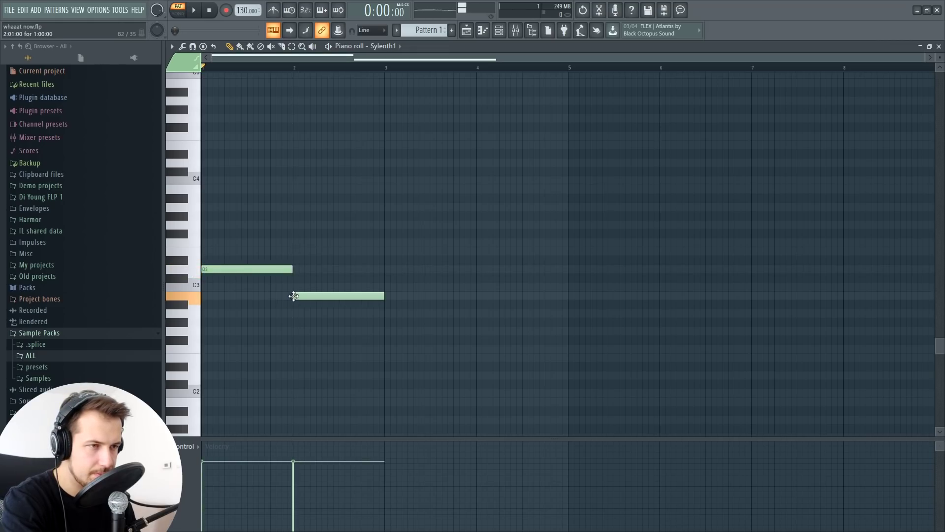
{"action": "left_click", "coordinate": [391, 252]}
{"action": "left_click", "coordinate": [476, 315]}
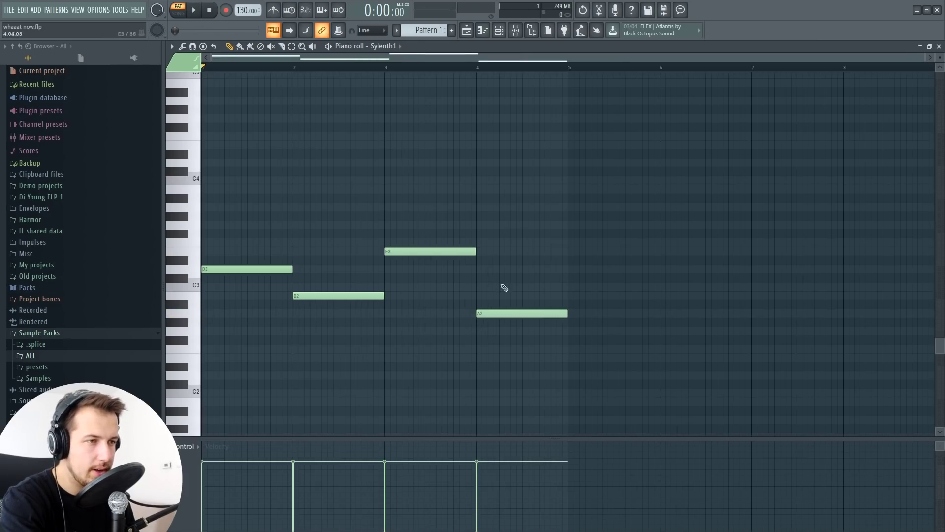
- Play the four-note melody, stop playback, and close the piano roll
{"action": "left_click", "coordinate": [197, 13]}
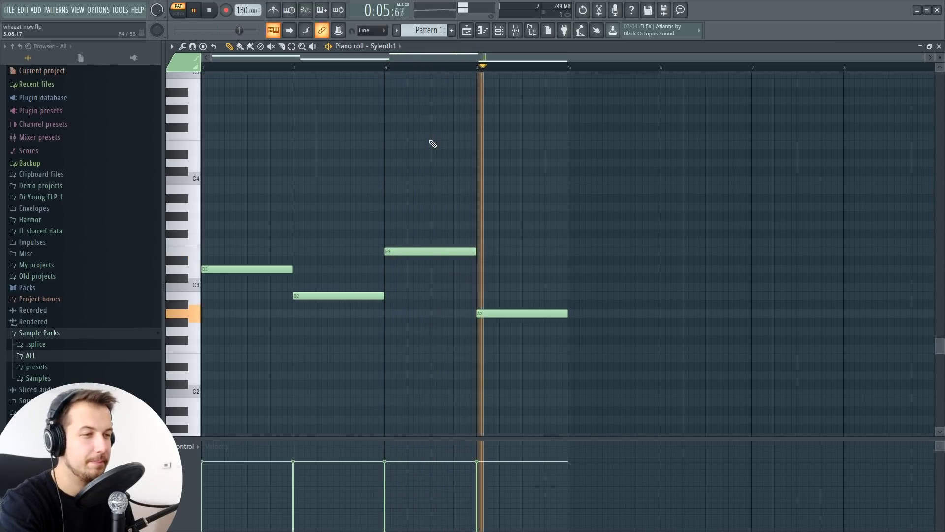
{"action": "key", "text": "space"}
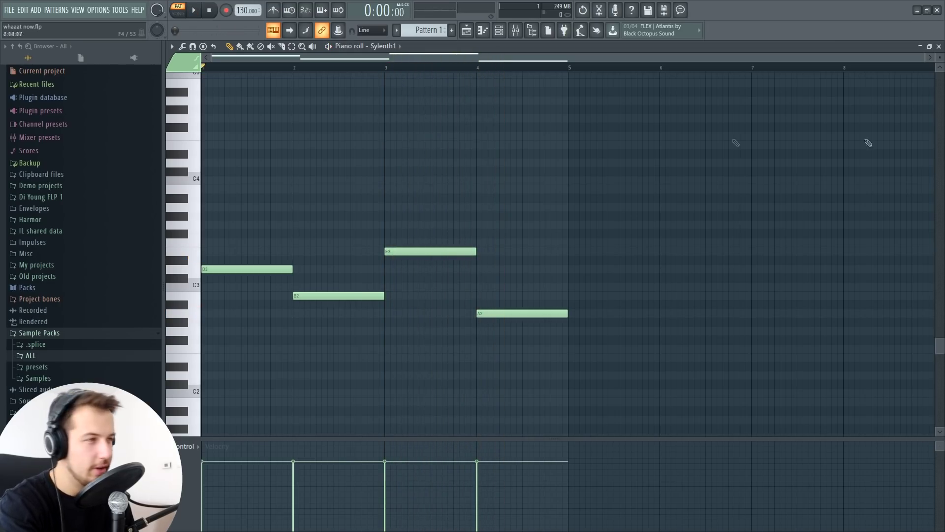
{"action": "left_click", "coordinate": [940, 46]}
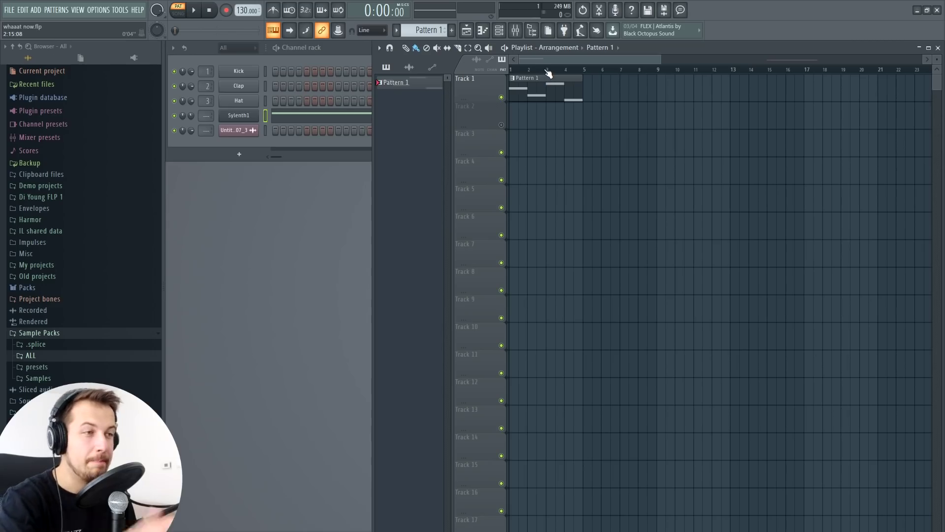
- Switch the PAT/SONG toggle from pattern to SONG playback mode
{"action": "left_click", "coordinate": [548, 73]}
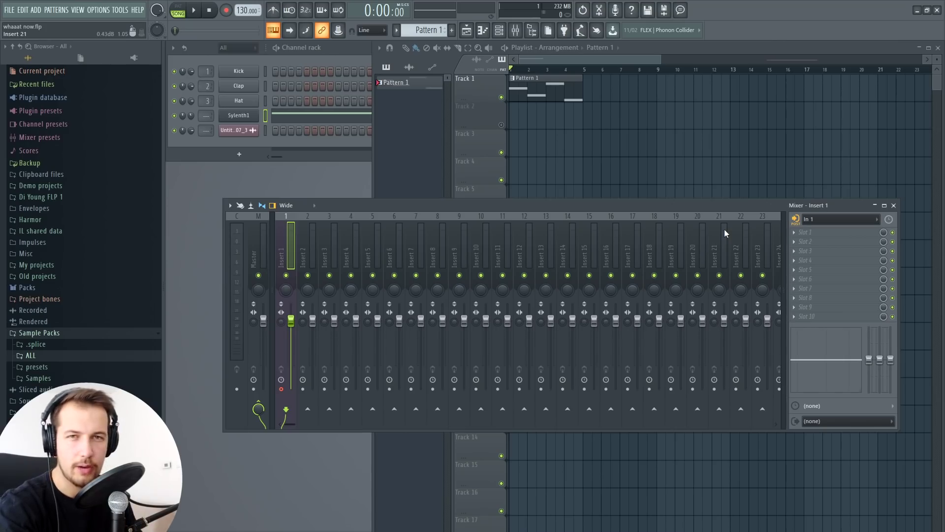
- Load Edison into Insert 1's first effect slot, set to record when playback starts
{"action": "left_click", "coordinate": [806, 232]}
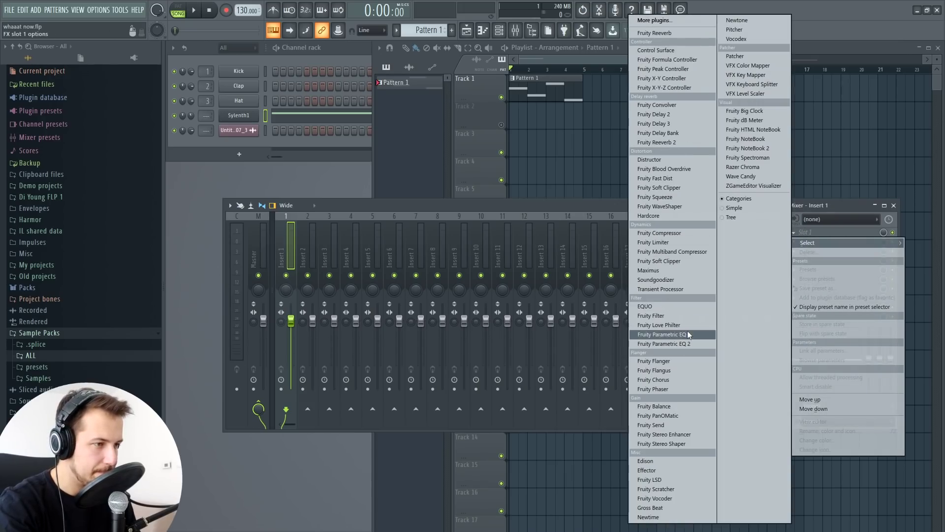
{"action": "left_click", "coordinate": [659, 461]}
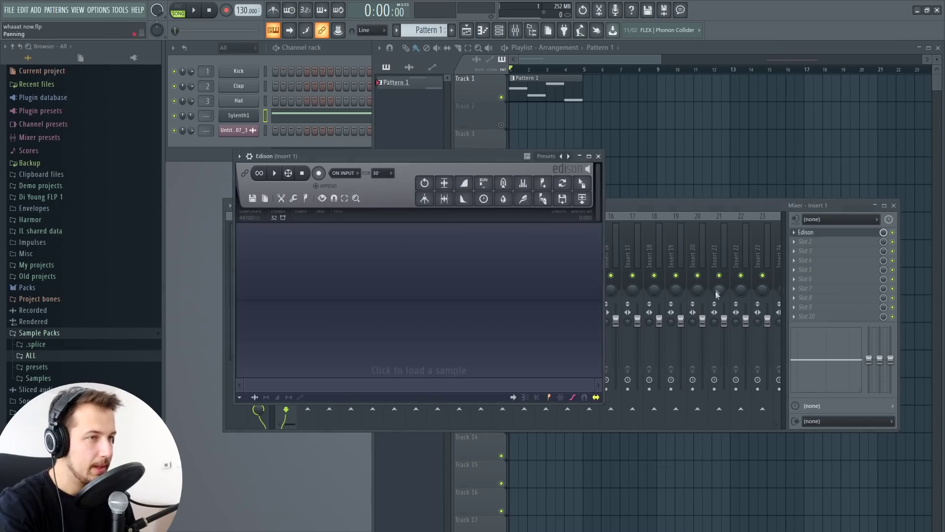
{"action": "left_click", "coordinate": [344, 173]}
{"action": "left_click", "coordinate": [344, 211]}
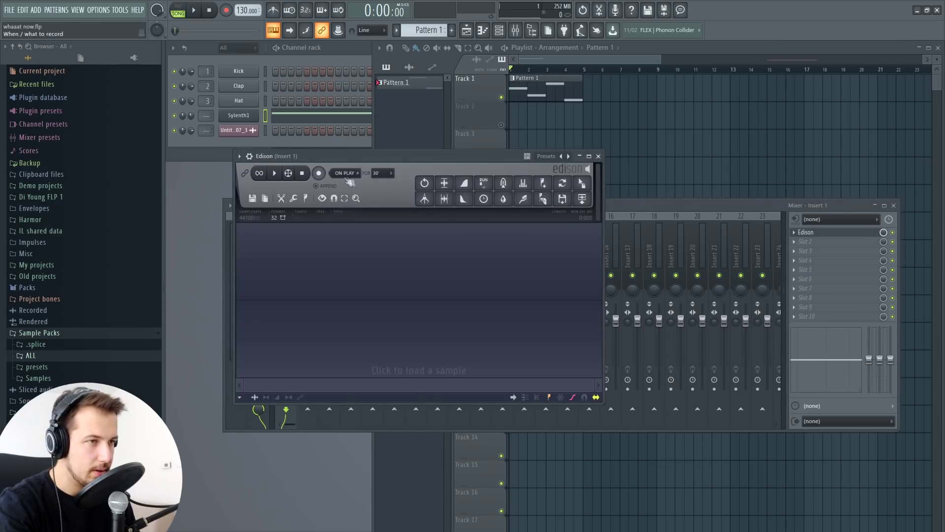
- Route Insert 1's audio input to In 1, then set it back to none
{"action": "left_click", "coordinate": [820, 220]}
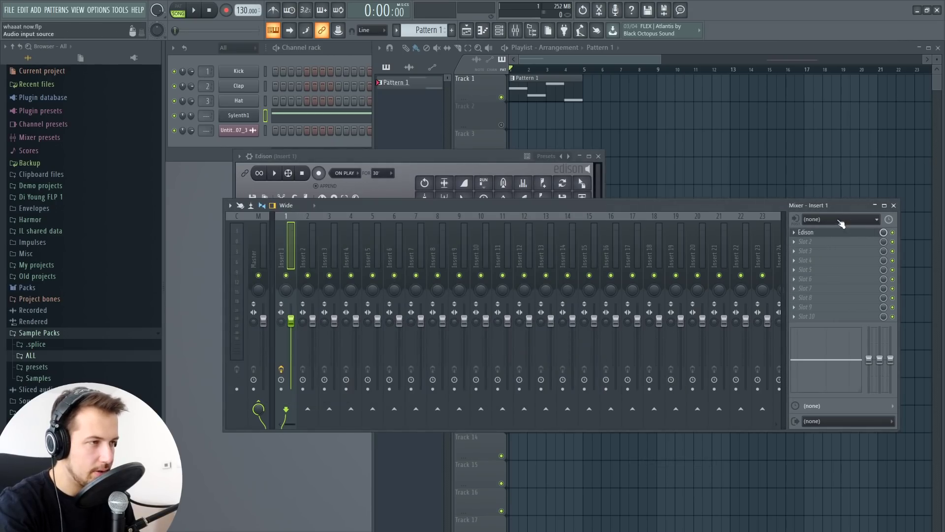
{"action": "left_click", "coordinate": [837, 219]}
{"action": "left_click", "coordinate": [821, 256]}
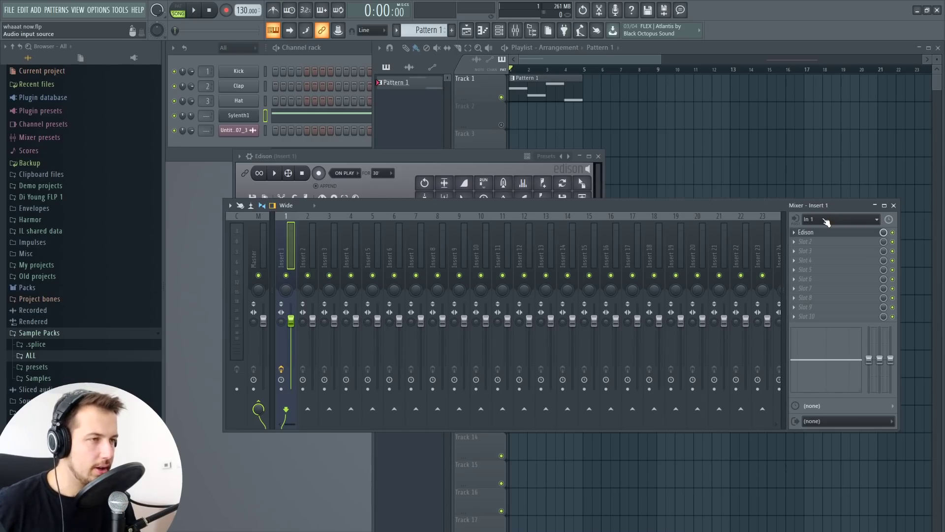
{"action": "left_click", "coordinate": [823, 221]}
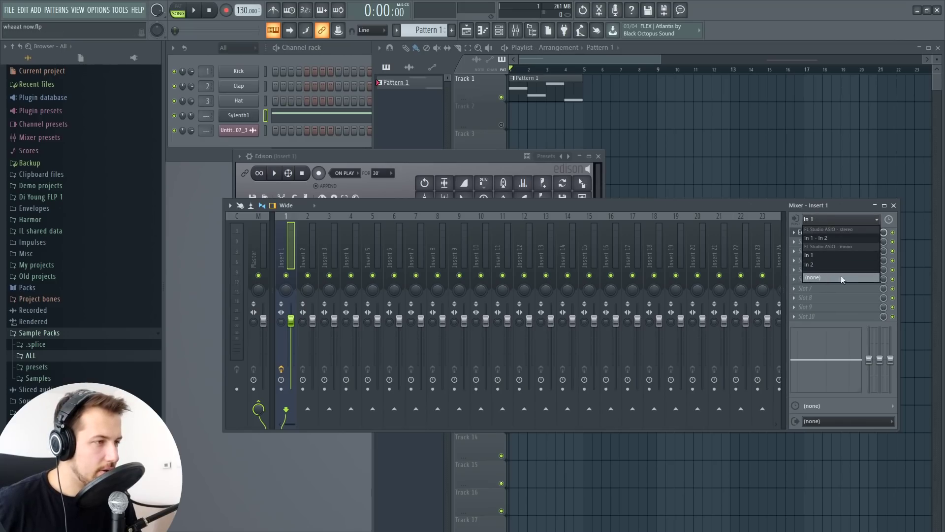
{"action": "left_click", "coordinate": [823, 277]}
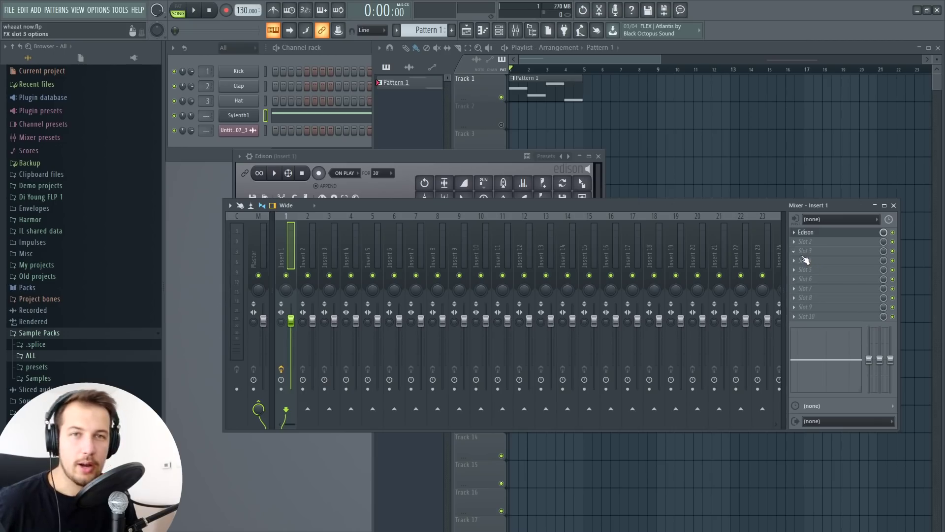
- Record the hummed take in Edison and drag it into the channel rack
{"action": "left_click", "coordinate": [822, 233]}
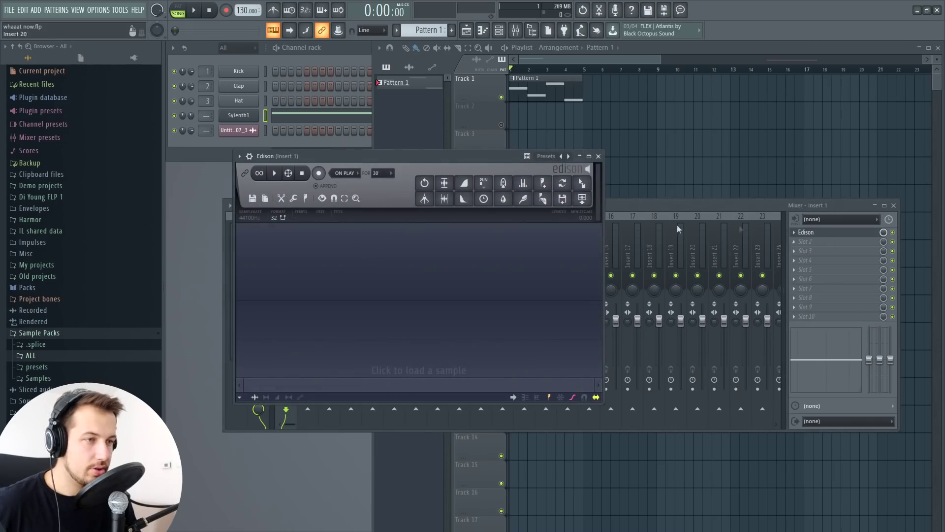
{"action": "left_click", "coordinate": [319, 172]}
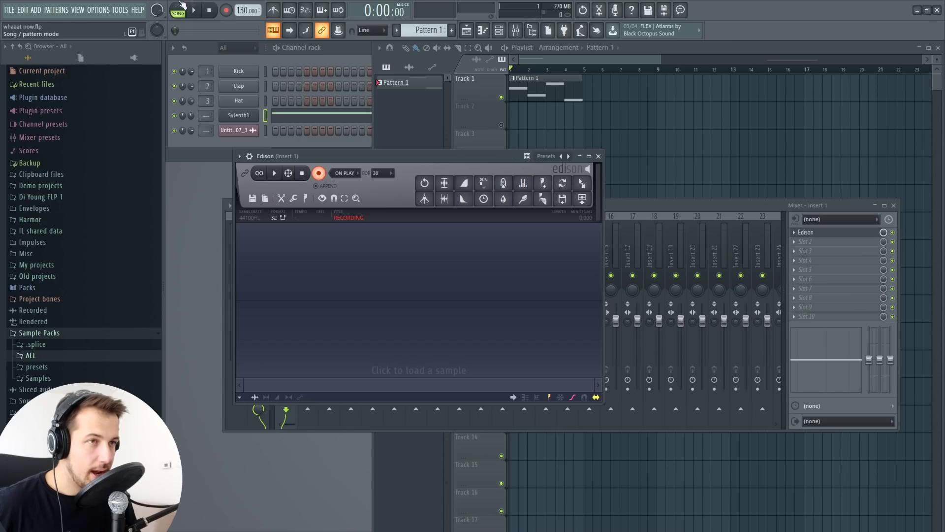
{"action": "left_click", "coordinate": [194, 12]}
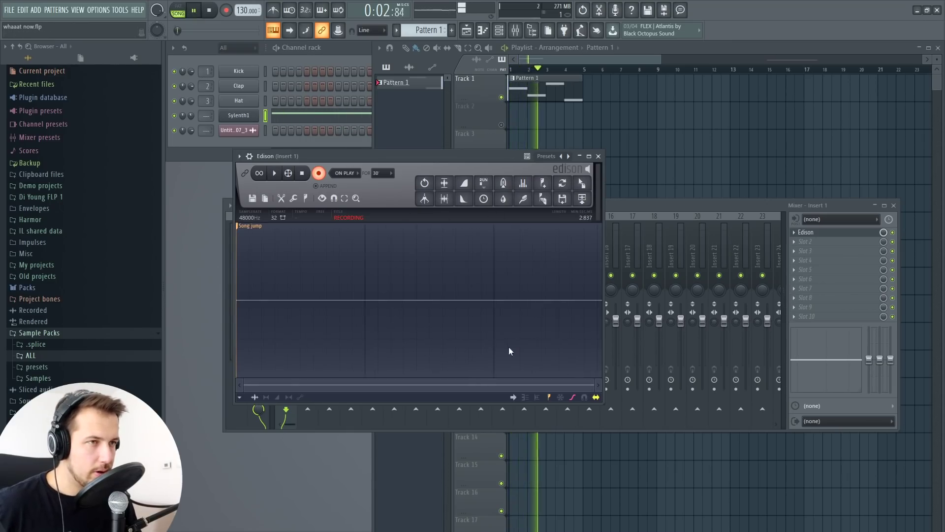
{"action": "left_click", "coordinate": [210, 11]}
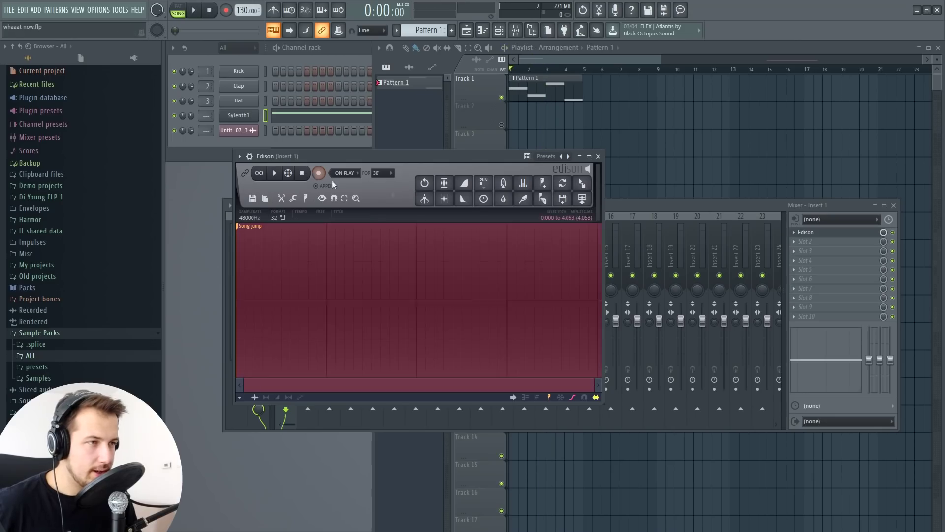
{"action": "left_click_drag", "start_coordinate": [582, 199], "coordinate": [241, 143]}
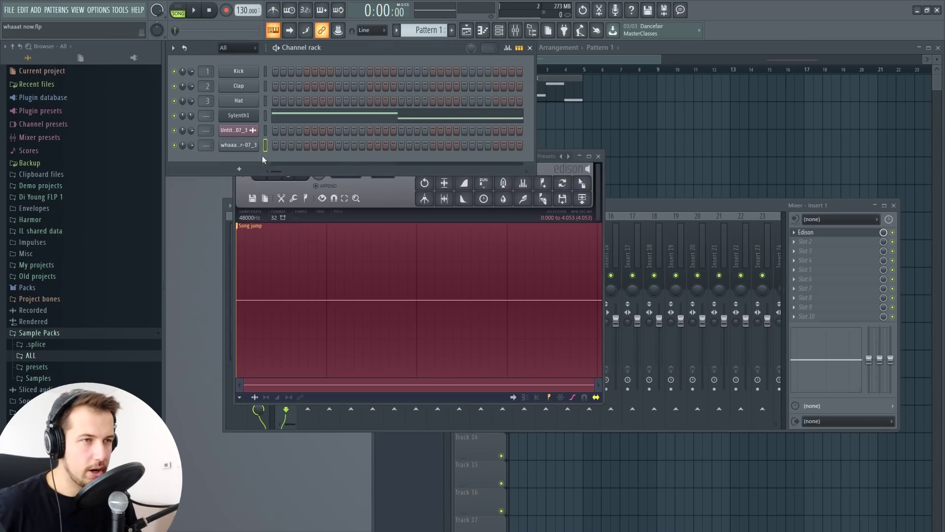
- Delete the duplicate audio channel and close Edison and the mixer
{"action": "right_click", "coordinate": [246, 145]}
{"action": "left_click", "coordinate": [288, 251]}
{"action": "left_click", "coordinate": [521, 301]}
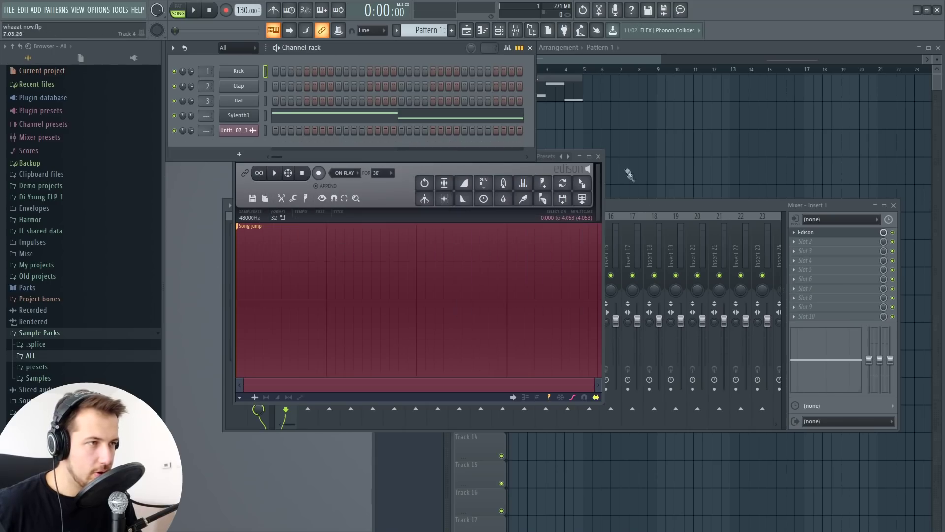
{"action": "left_click", "coordinate": [598, 156]}
{"action": "left_click", "coordinate": [893, 205]}
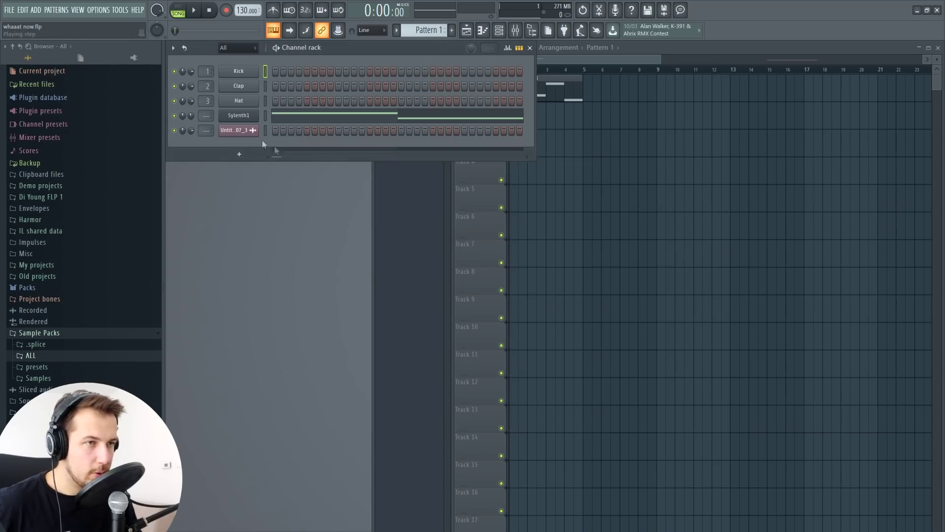
- Place the recorded take as a clip on playlist Track 2, then close the sampler settings
{"action": "left_click", "coordinate": [239, 130]}
{"action": "left_click_drag", "start_coordinate": [359, 389], "coordinate": [564, 127]}
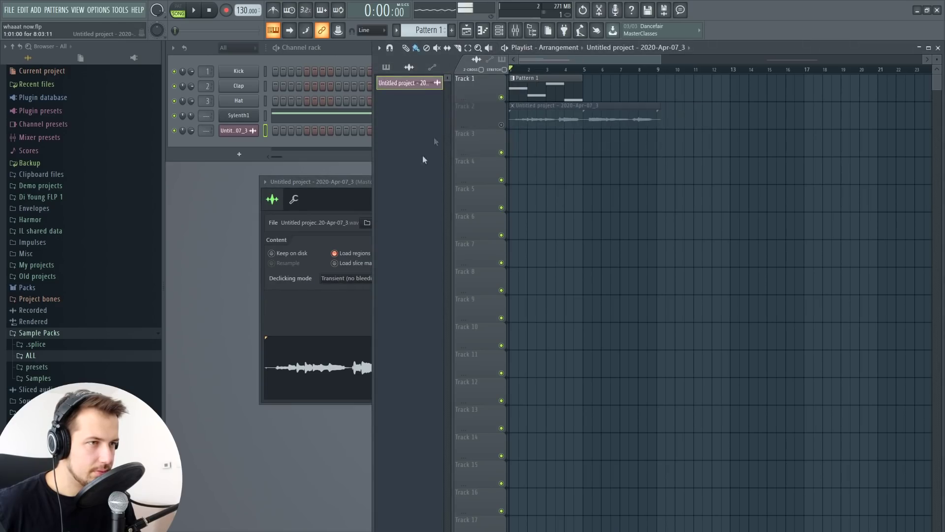
{"action": "left_click", "coordinate": [359, 184]}
{"action": "left_click", "coordinate": [531, 184]}
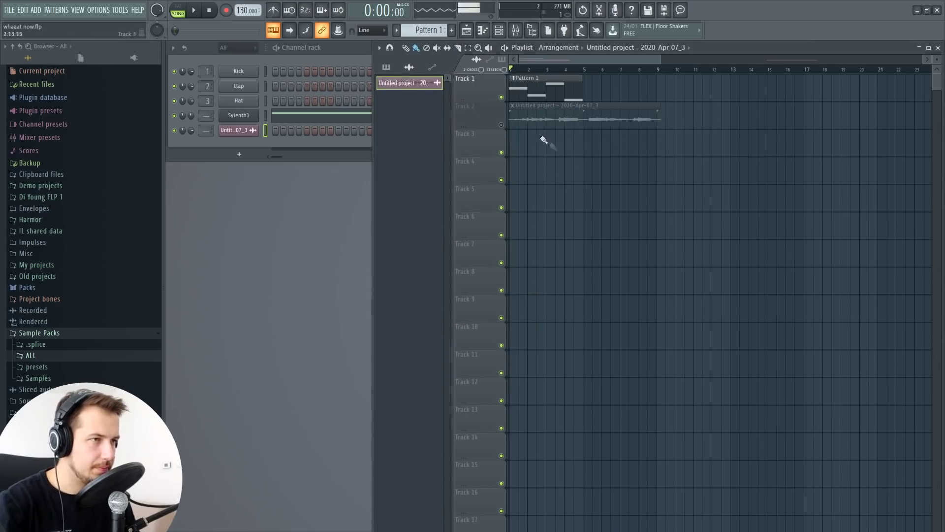
- Solo Track 2, add a second Pattern 1 clip at bar 5, and play the arrangement
{"action": "right_click", "coordinate": [502, 124]}
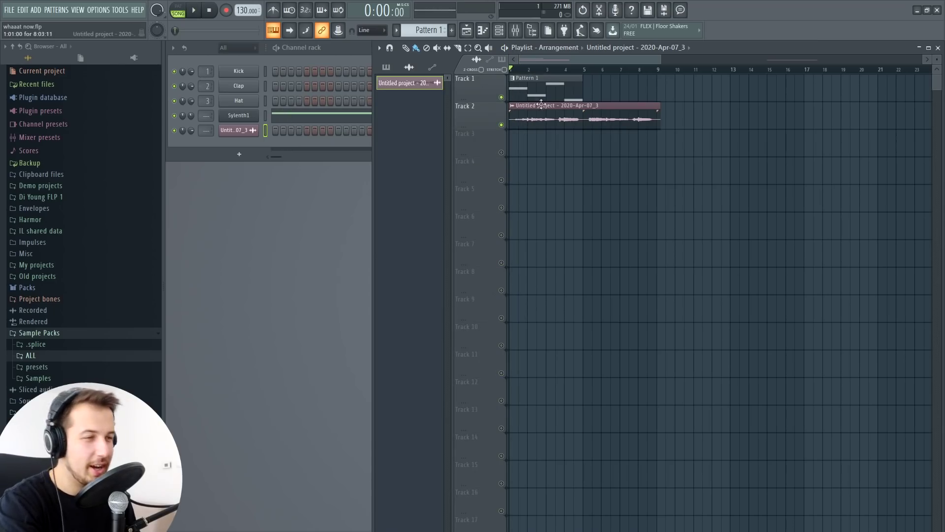
{"action": "left_click", "coordinate": [606, 94]}
{"action": "key", "text": "space"}
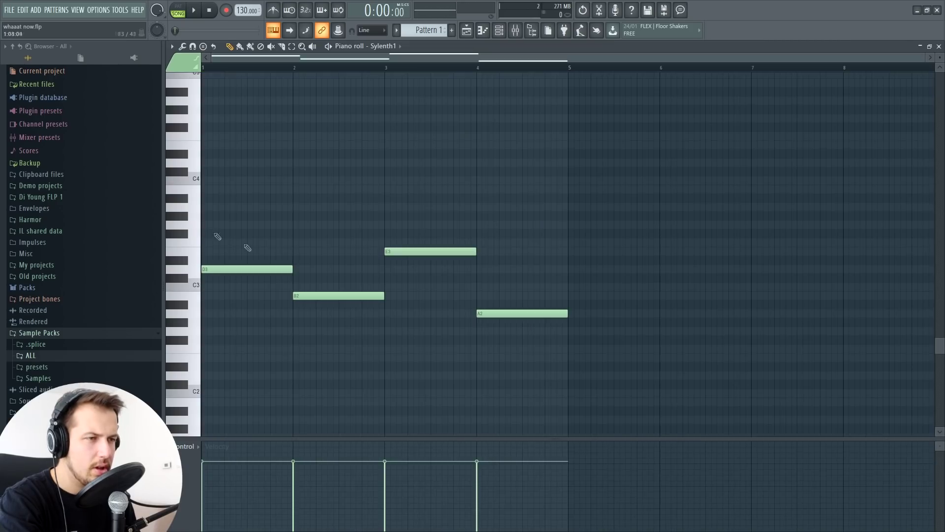
{"action": "key", "text": "space"}
- In Sylenth1's piano roll, replace E3, B2, A2 with F3, C3, G3 at bars 2–4
{"action": "key", "text": "F7"}
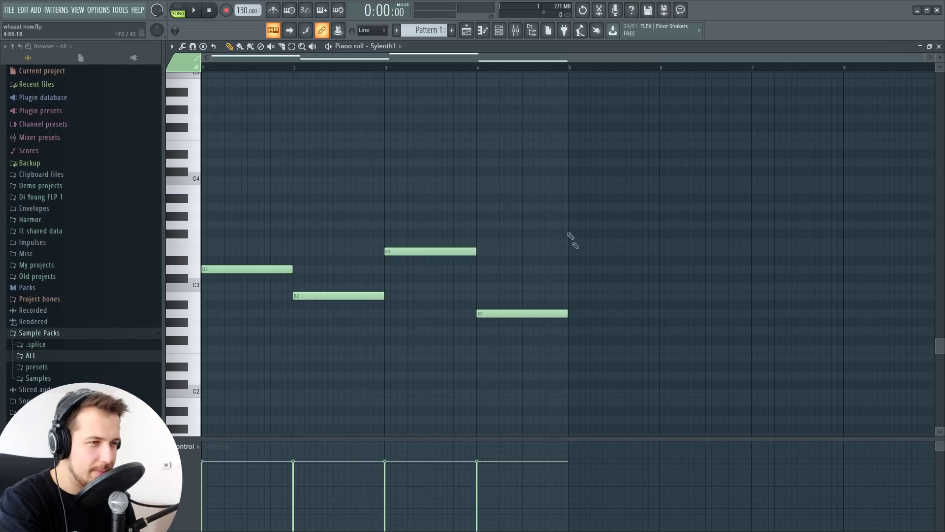
{"action": "right_click", "coordinate": [424, 251]}
{"action": "right_click", "coordinate": [366, 295]}
{"action": "right_click", "coordinate": [512, 313]}
{"action": "left_click", "coordinate": [241, 269]}
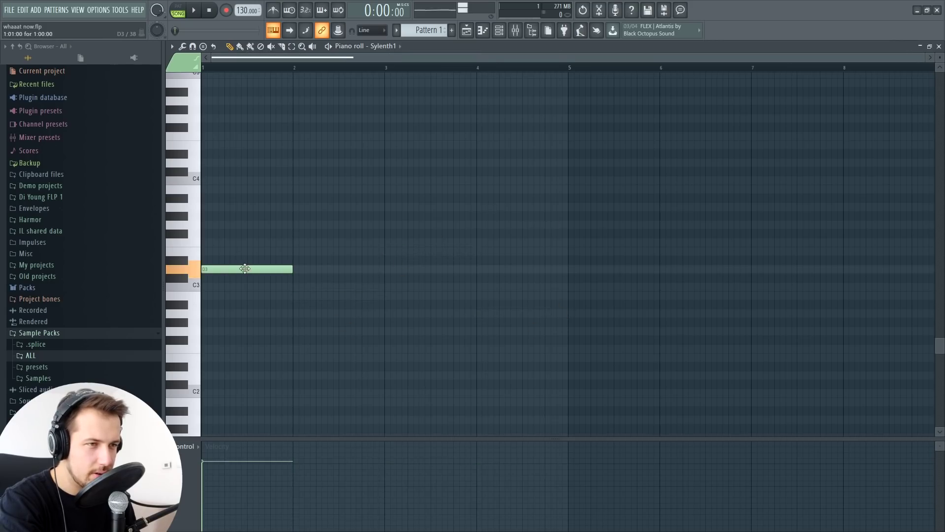
{"action": "left_click", "coordinate": [305, 243]}
{"action": "left_click", "coordinate": [389, 286]}
{"action": "left_click", "coordinate": [477, 225]}
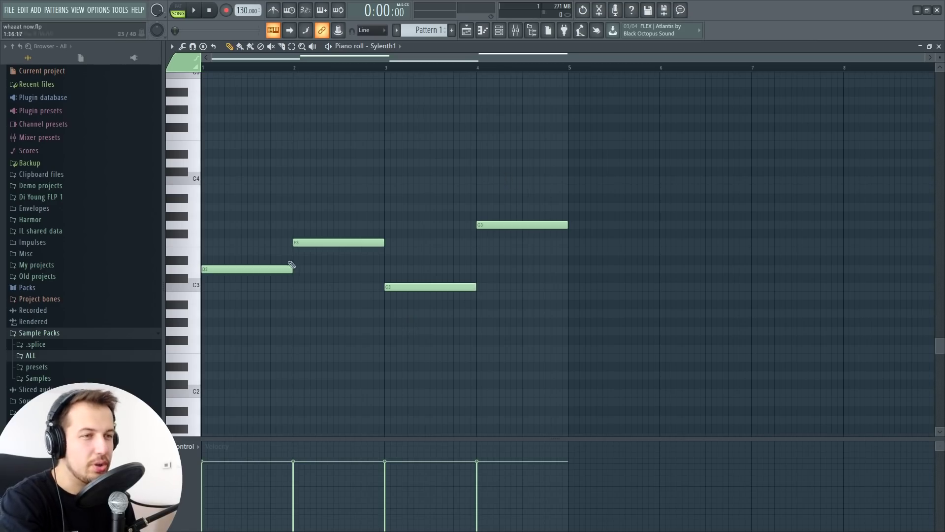
- Delete and redraw the F3, C3 and G3 notes at bars 2–4, then close the piano roll
{"action": "right_click", "coordinate": [338, 242]}
{"action": "right_click", "coordinate": [430, 287]}
{"action": "right_click", "coordinate": [522, 225]}
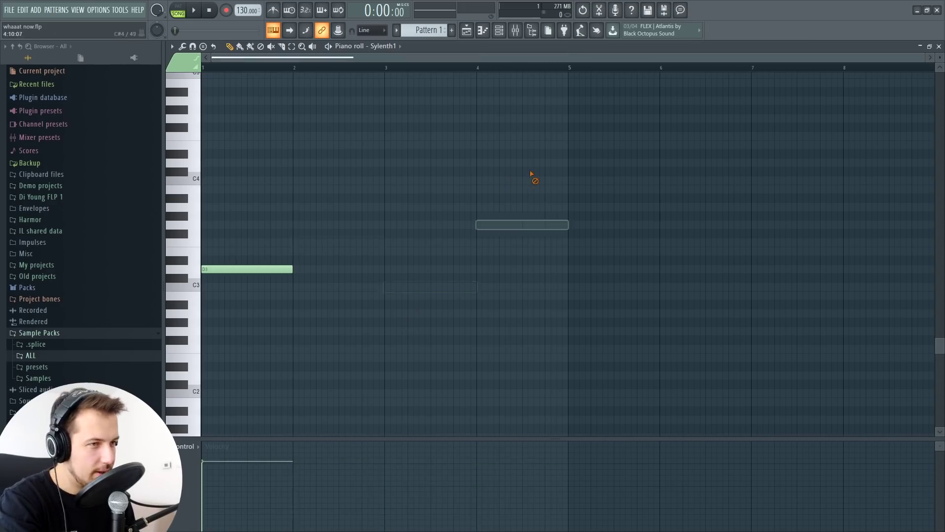
{"action": "left_click", "coordinate": [196, 276]}
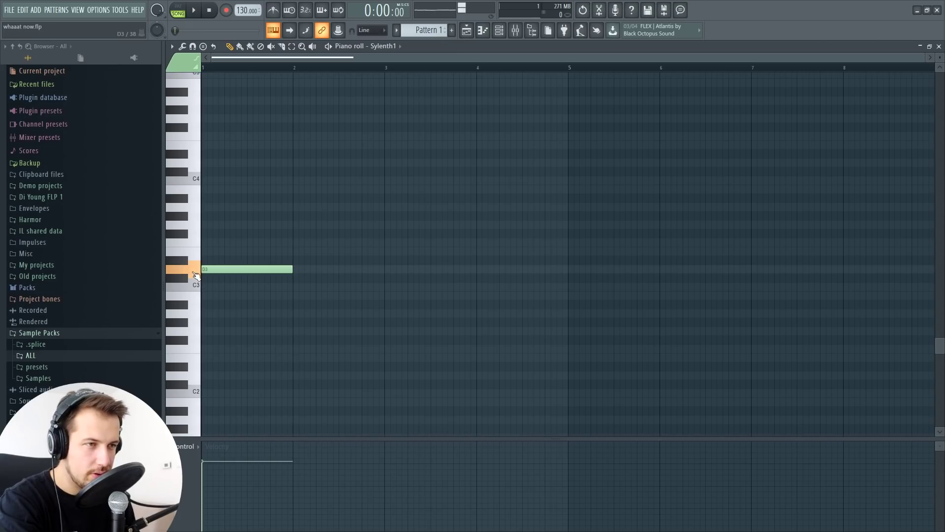
{"action": "left_click", "coordinate": [295, 242]}
{"action": "left_click", "coordinate": [390, 287]}
{"action": "left_click", "coordinate": [478, 225]}
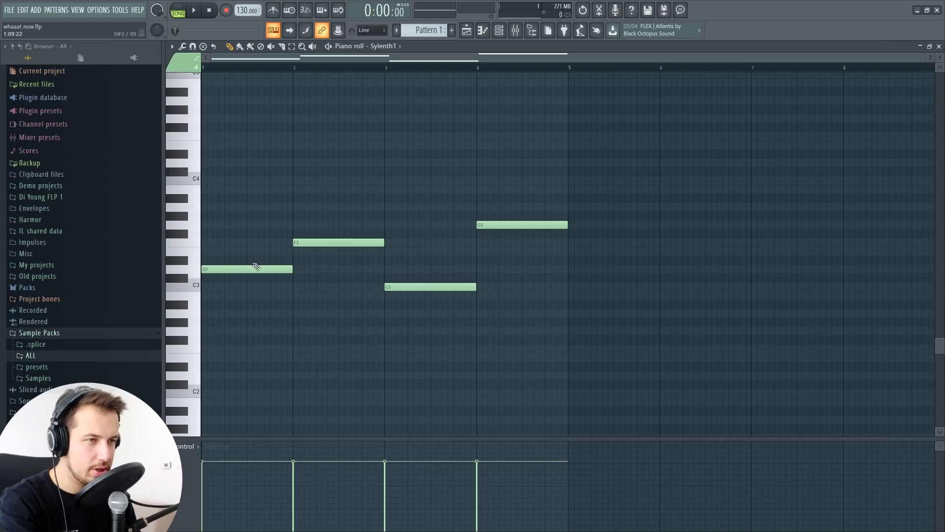
{"action": "key", "text": "F7"}
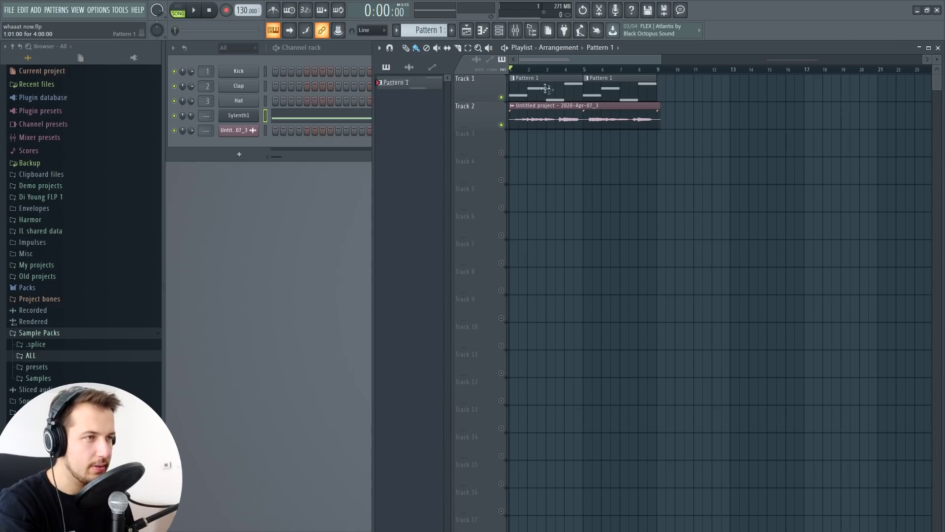
- Play the song to compare against the recording, then open the mixer on Insert 1
{"action": "key", "text": "space"}
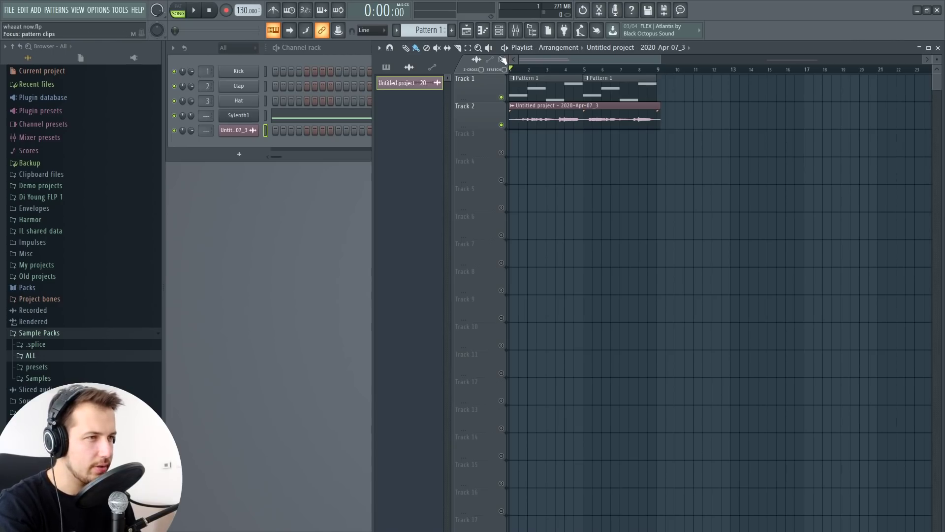
{"action": "key", "text": "F9"}
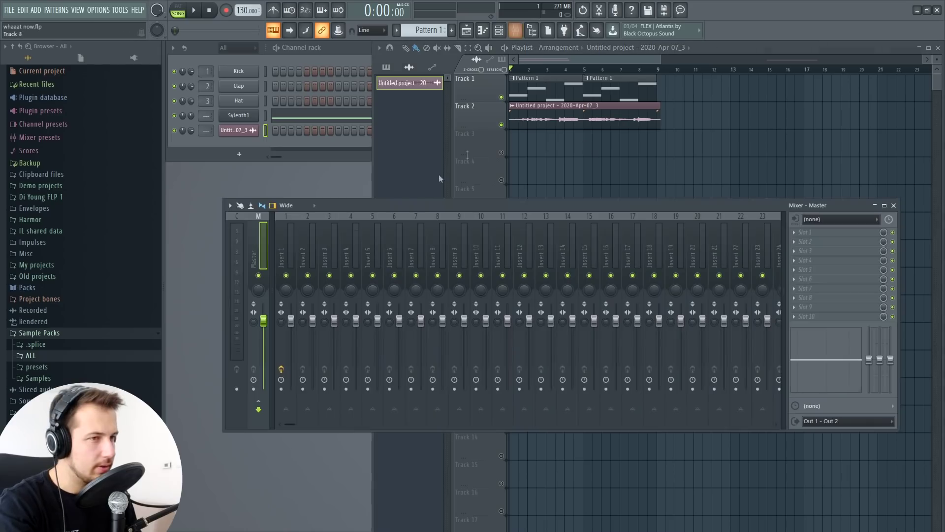
{"action": "left_click", "coordinate": [291, 229]}
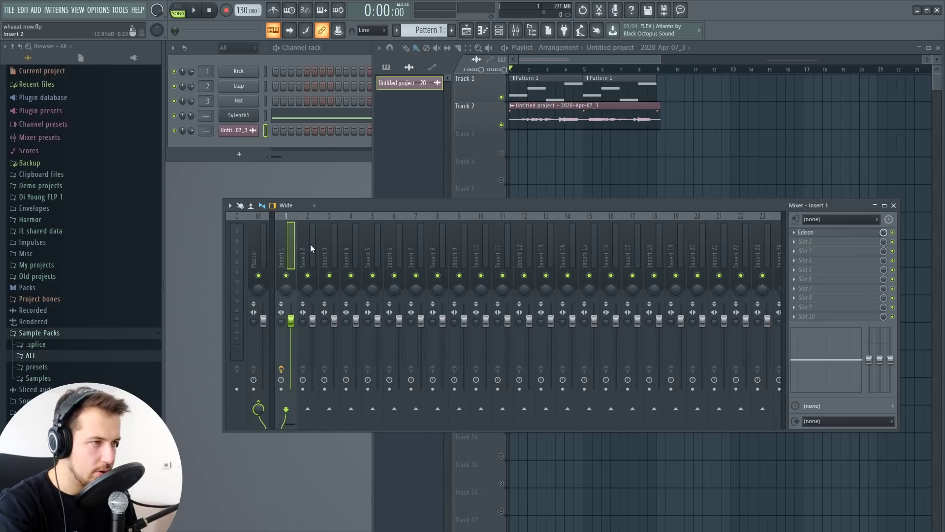
- Load Newtone into Insert 1's second slot and drag the recorded take into it
{"action": "left_click", "coordinate": [798, 243]}
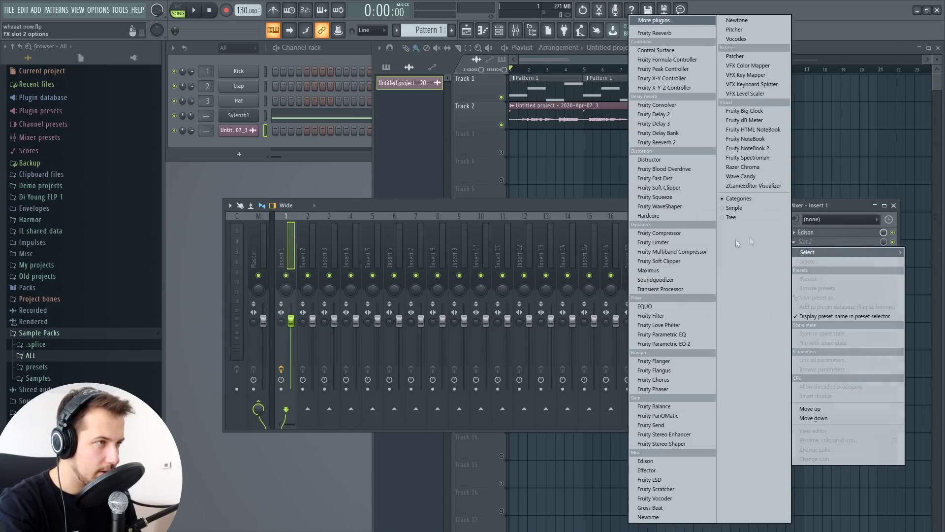
{"action": "left_click", "coordinate": [738, 20]}
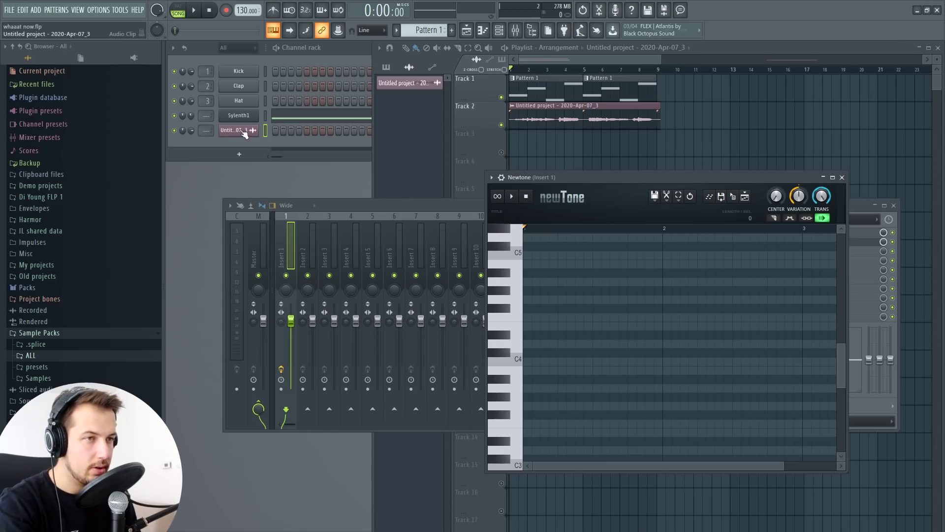
{"action": "left_click", "coordinate": [241, 130]}
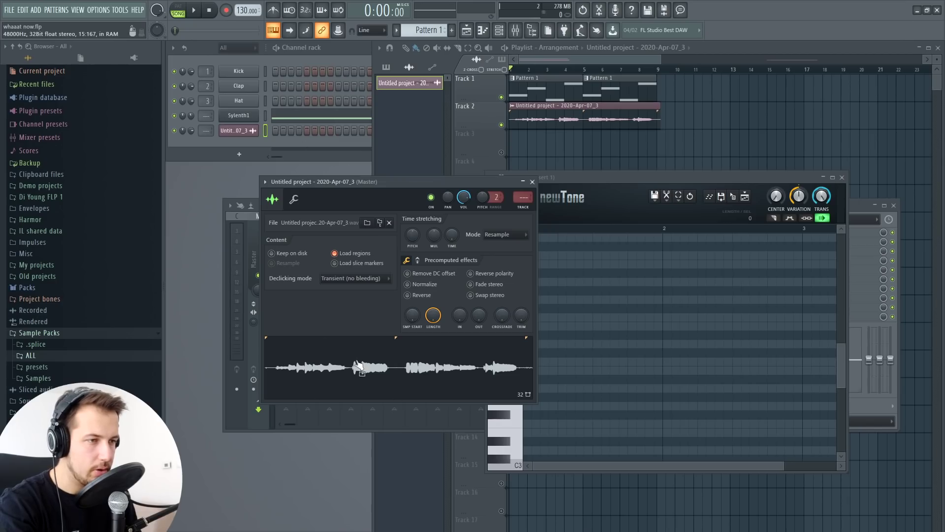
{"action": "left_click_drag", "start_coordinate": [358, 367], "coordinate": [610, 306]}
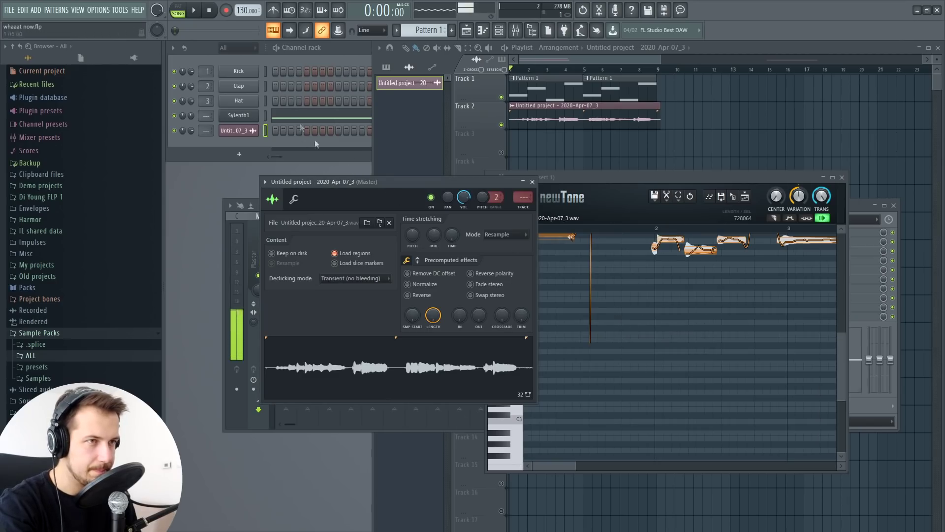
- Close the channel settings and resize the Newtone window for editing
{"action": "double_click", "coordinate": [523, 197]}
{"action": "left_click_drag", "start_coordinate": [616, 177], "coordinate": [510, 177]}
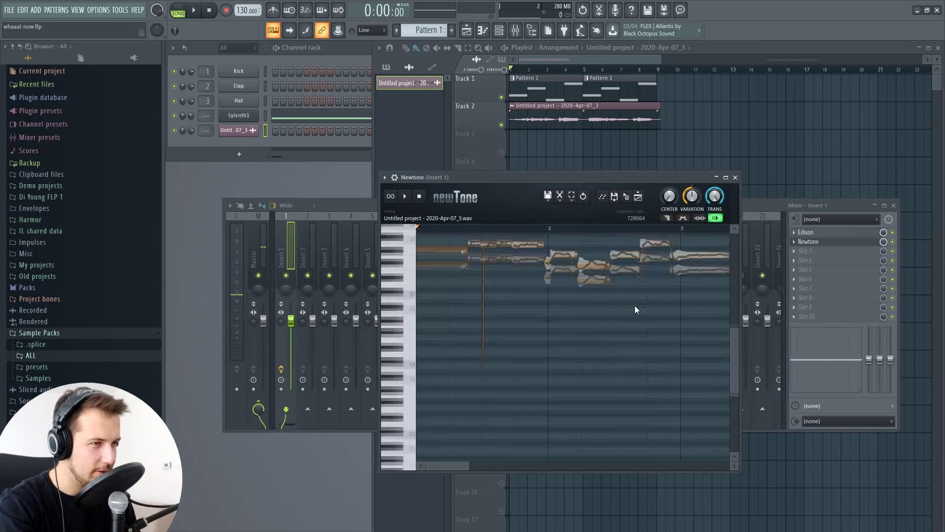
{"action": "double_click", "coordinate": [657, 176]}
{"action": "scroll", "coordinate": [659, 123], "scroll_direction": "up", "scroll_amount": 1}
{"action": "double_click", "coordinate": [666, 46]}
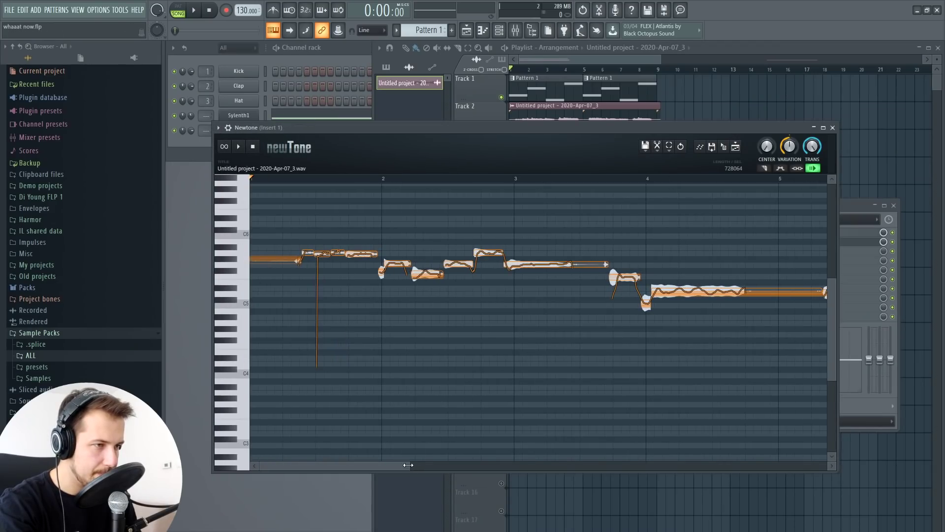
- Select all of Newtone's pitch slices and set their pitch centering to 0%
{"action": "left_click_drag", "start_coordinate": [408, 465], "coordinate": [605, 465]}
{"action": "left_click", "coordinate": [669, 147]}
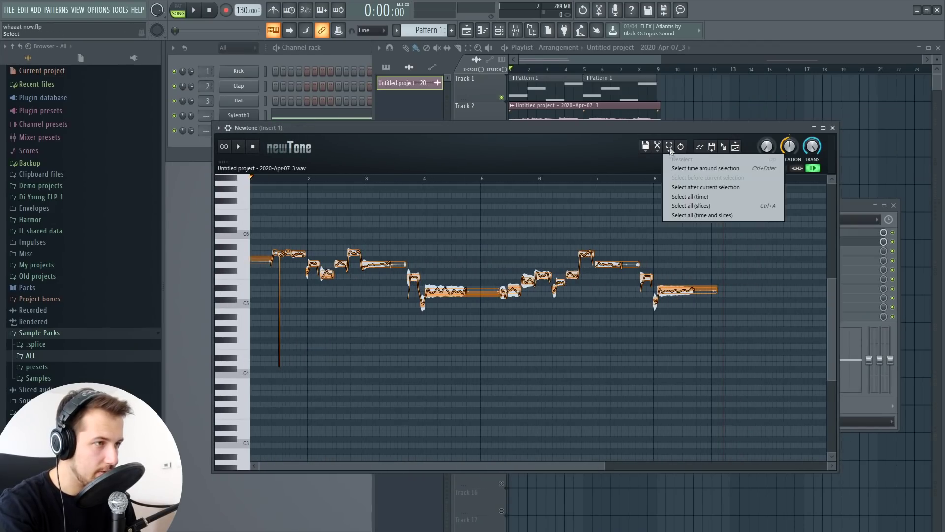
{"action": "left_click", "coordinate": [687, 207]}
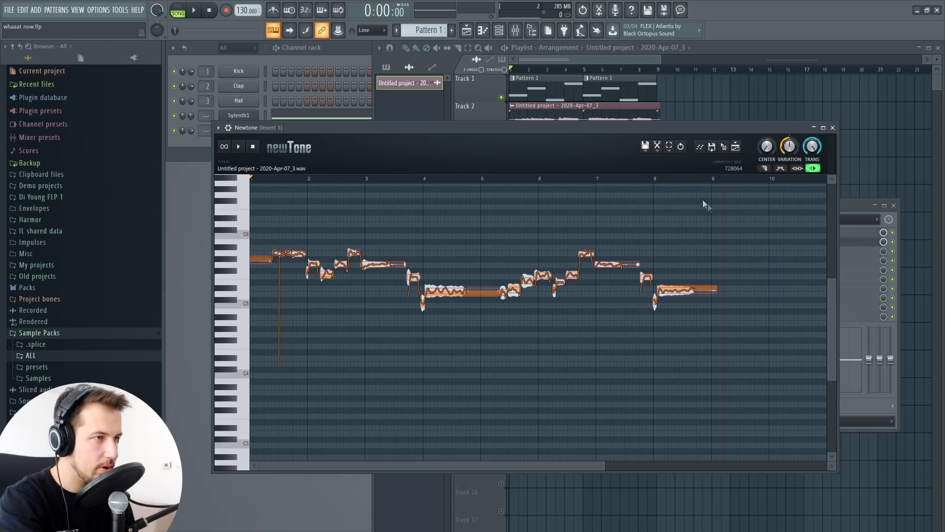
{"action": "left_click_drag", "start_coordinate": [768, 147], "coordinate": [768, 146]}
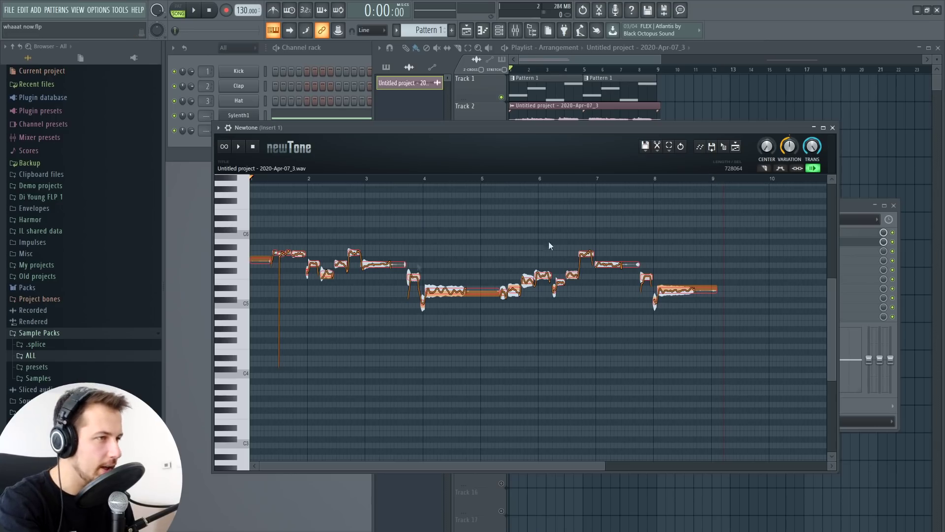
- Set Newtone's scale to C major and snap the detected notes to it
{"action": "left_click", "coordinate": [659, 151]}
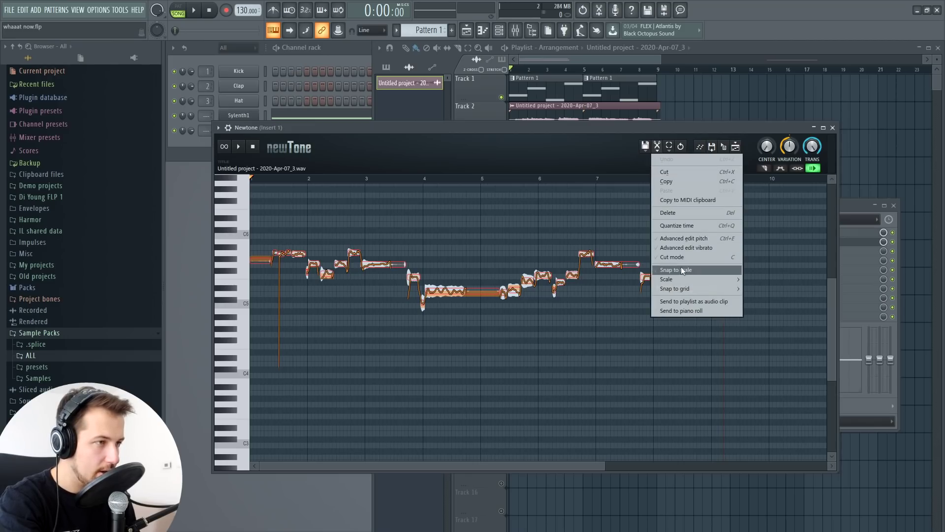
{"action": "mouse_move", "coordinate": [686, 279]}
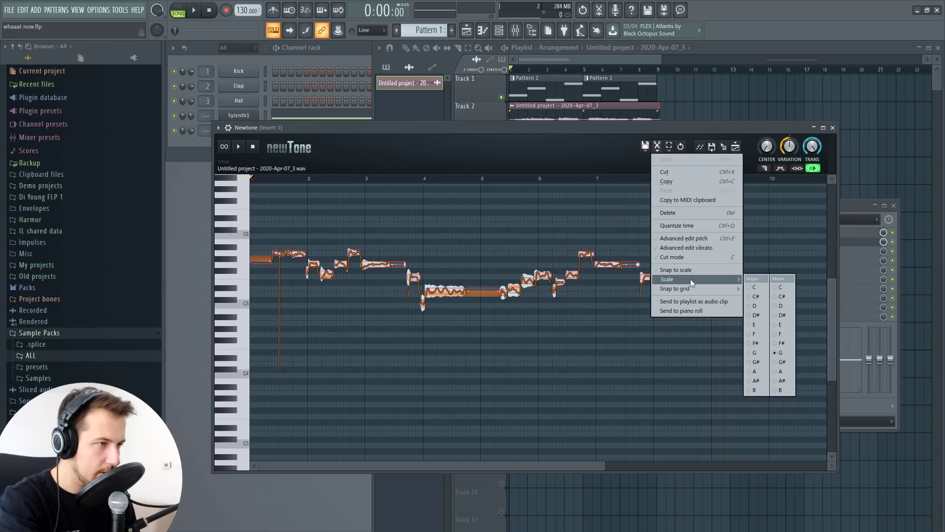
{"action": "left_click", "coordinate": [756, 287]}
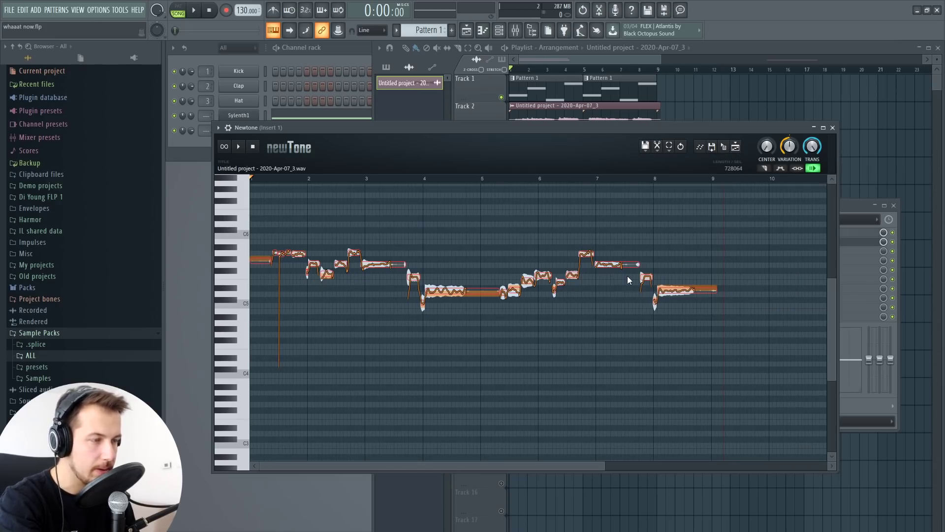
{"action": "left_click", "coordinate": [657, 149]}
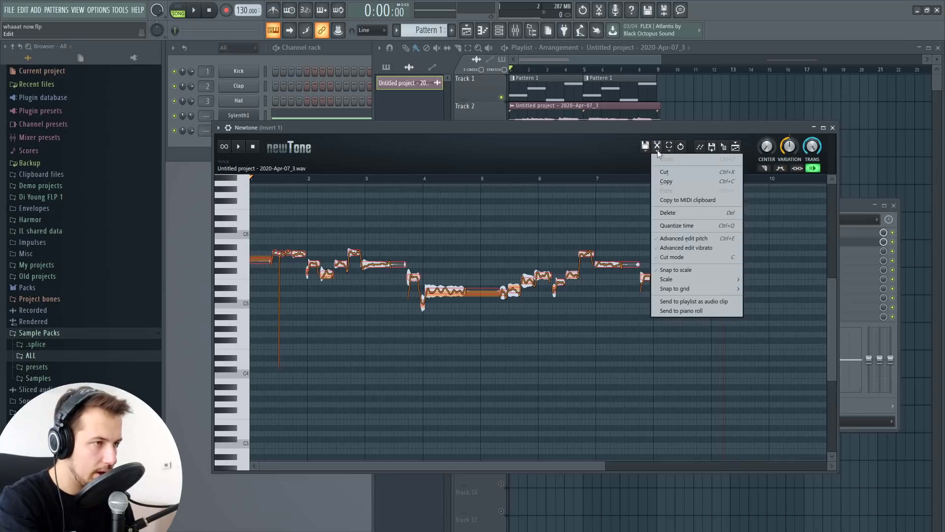
{"action": "left_click", "coordinate": [674, 271]}
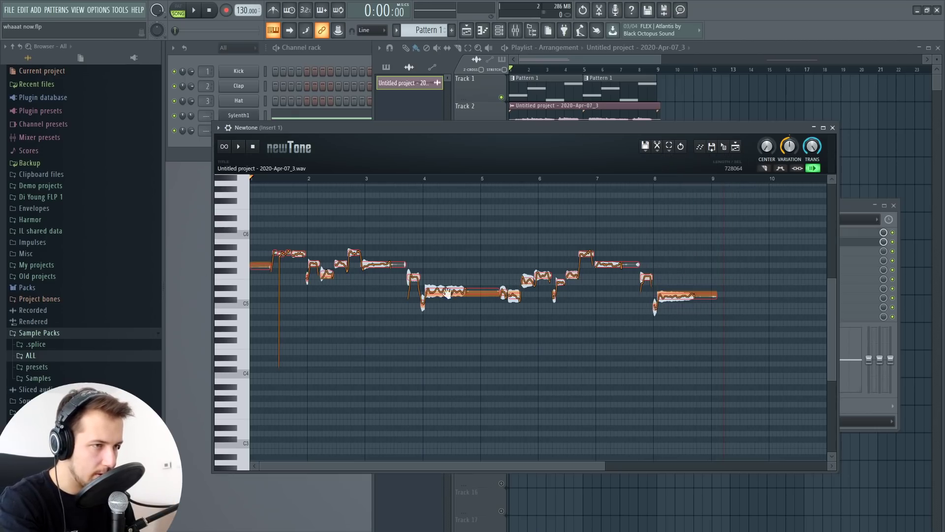
{"action": "scroll", "coordinate": [284, 294], "scroll_direction": "up", "scroll_amount": 1}
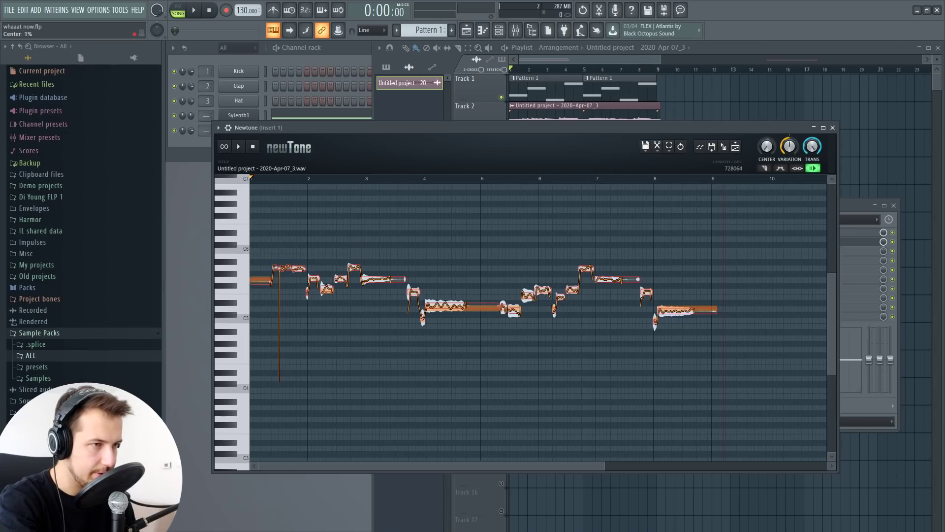
- Set Newtone's Center to 100% and Variation to 0%, then audition the corrected melody
{"action": "left_click_drag", "start_coordinate": [766, 146], "coordinate": [767, 118]}
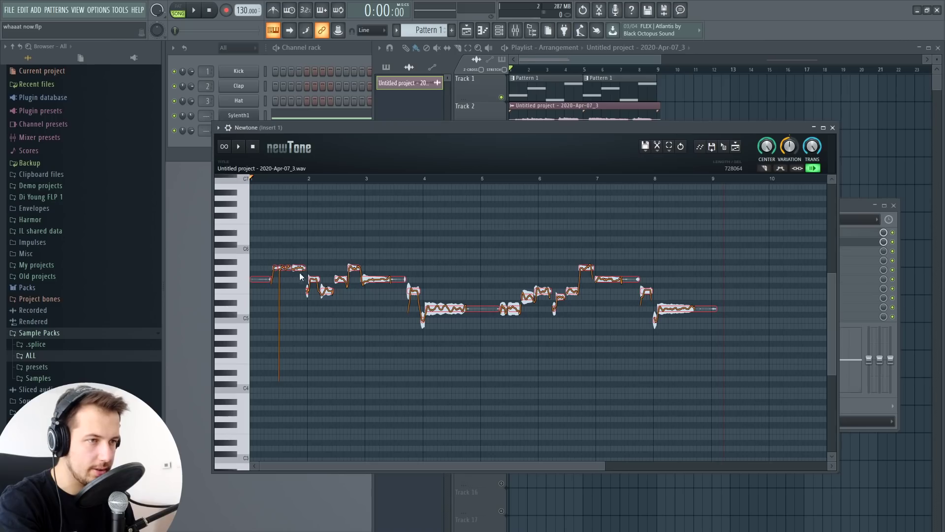
{"action": "left_click_drag", "start_coordinate": [789, 146], "coordinate": [789, 177]}
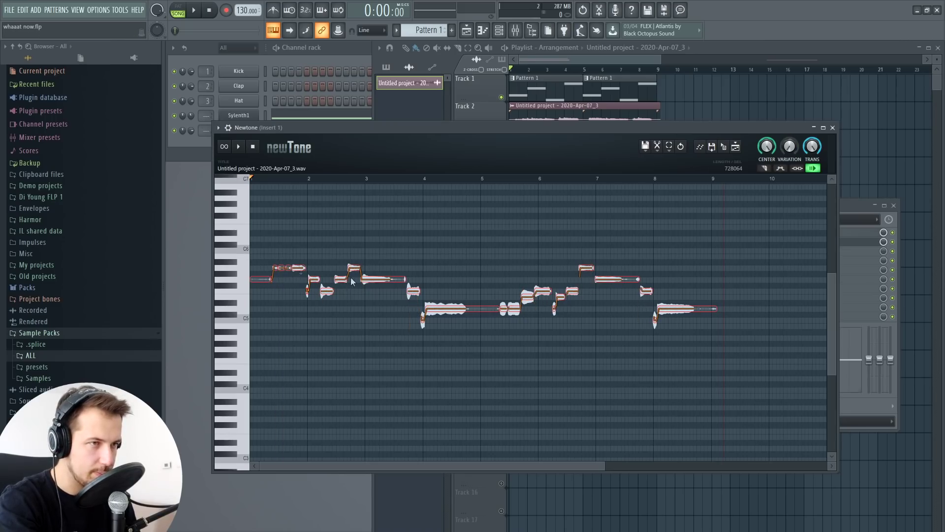
{"action": "left_click", "coordinate": [238, 146]}
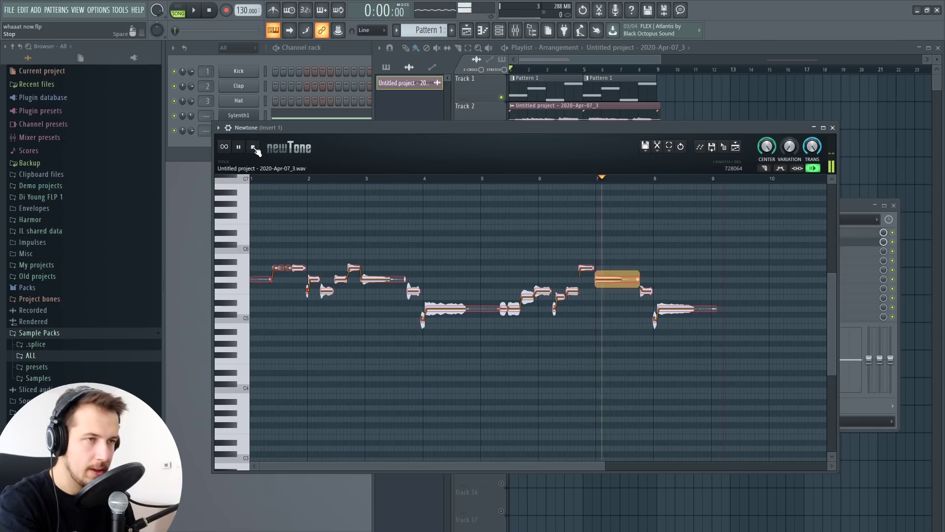
{"action": "left_click", "coordinate": [255, 148]}
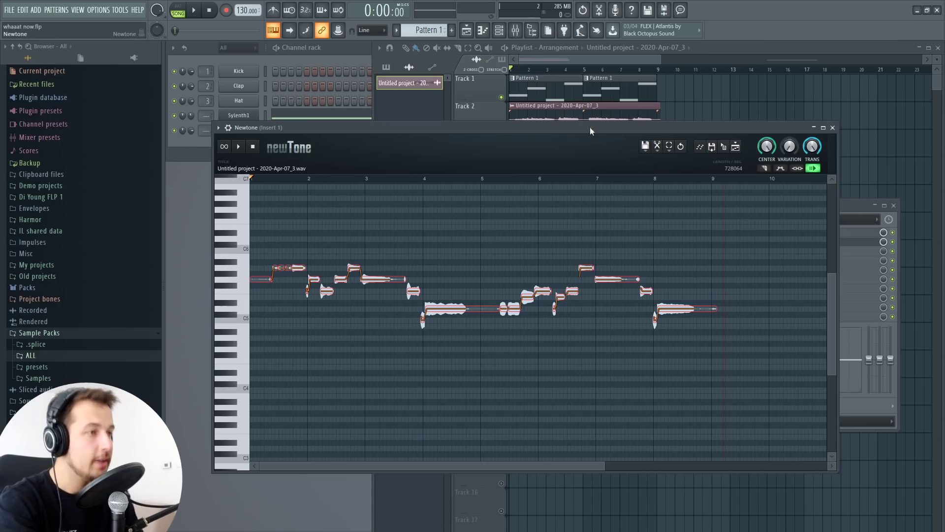
{"action": "left_click_drag", "start_coordinate": [590, 127], "coordinate": [606, 208]}
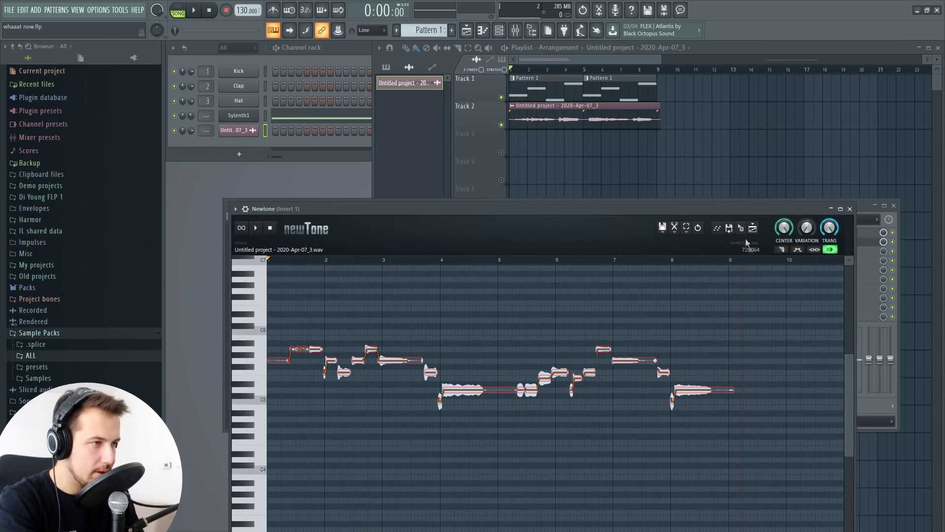
- Clone the Sylenth1 channel to create a new Sylenth1 #2 channel
{"action": "left_click_drag", "start_coordinate": [742, 230], "coordinate": [744, 232]}
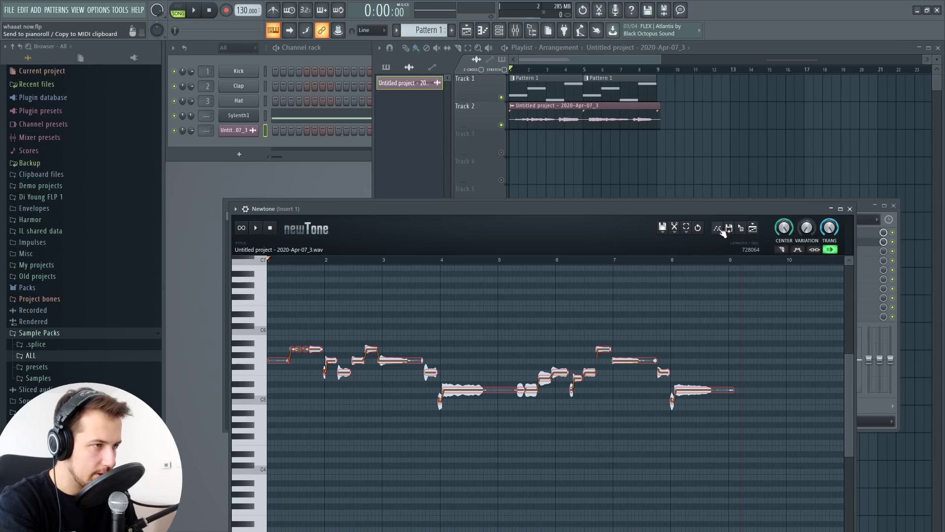
{"action": "right_click", "coordinate": [245, 118]}
{"action": "left_click", "coordinate": [292, 202]}
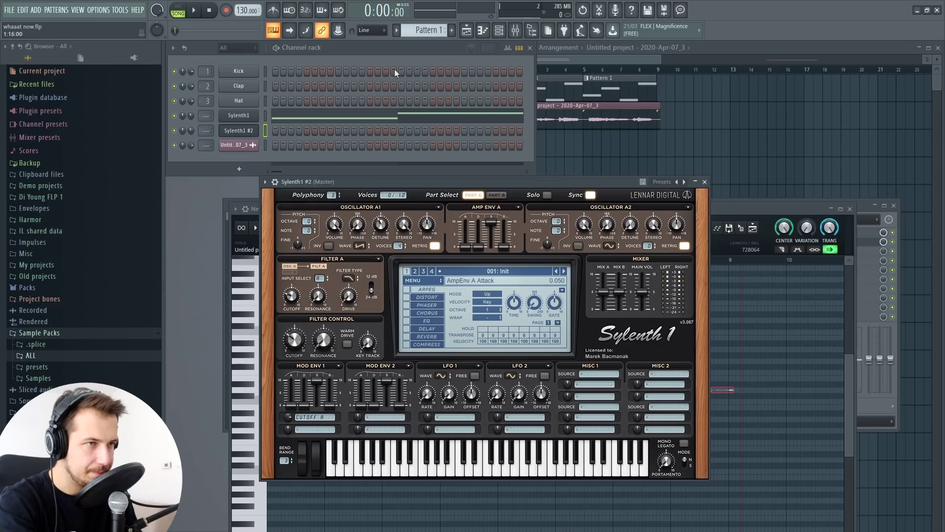
- Send Newtone's detected notes to Sylenth1 #2 and open its piano roll to view them
{"action": "left_click", "coordinate": [729, 203]}
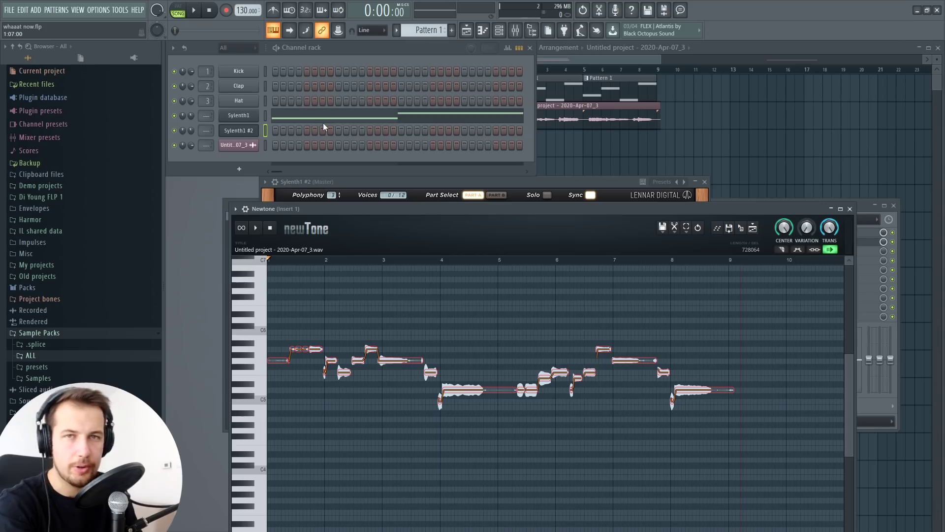
{"action": "left_click", "coordinate": [718, 230]}
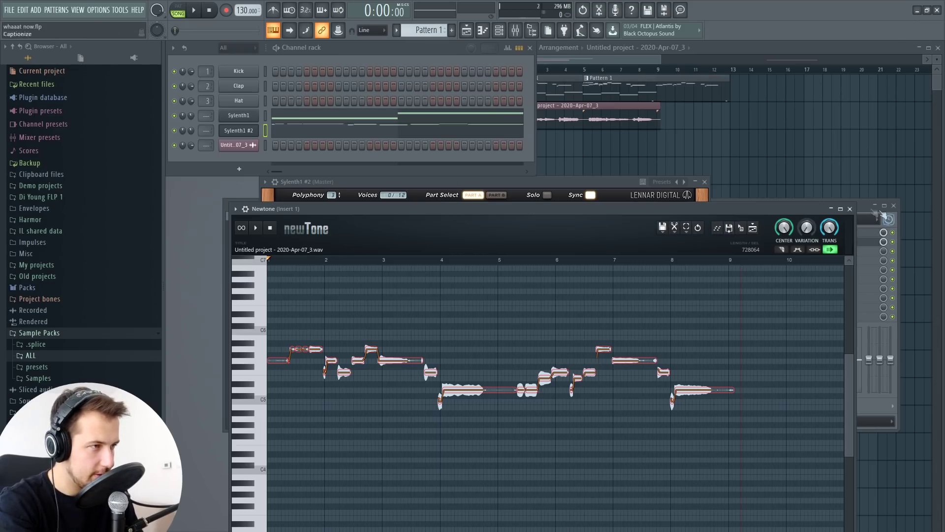
{"action": "left_click", "coordinate": [850, 208]}
{"action": "left_click", "coordinate": [704, 182]}
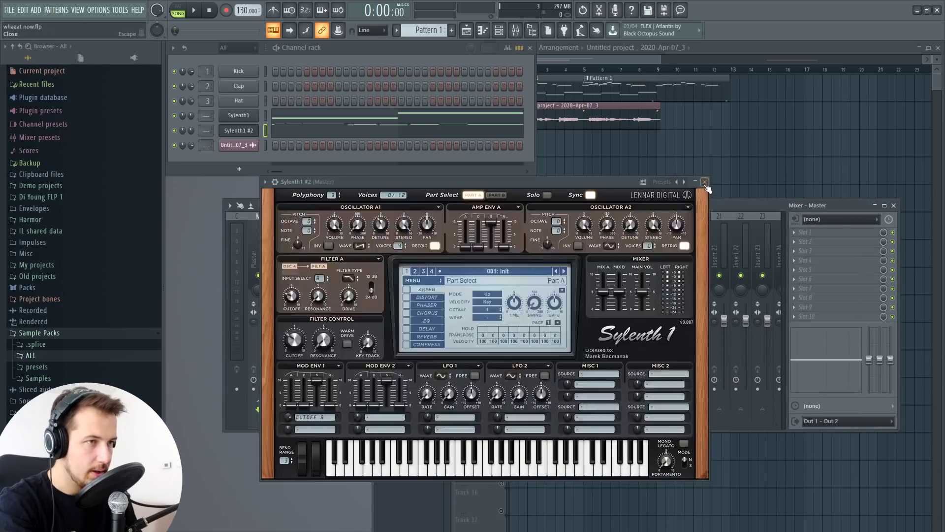
{"action": "left_click", "coordinate": [705, 182]}
{"action": "left_click", "coordinate": [303, 117]}
{"action": "scroll", "coordinate": [417, 140], "scroll_direction": "up", "scroll_amount": 4}
- Close the piano roll and delete the hummed audio clip from Track 2 in the playlist
{"action": "scroll", "coordinate": [419, 143], "scroll_direction": "up", "scroll_amount": 3}
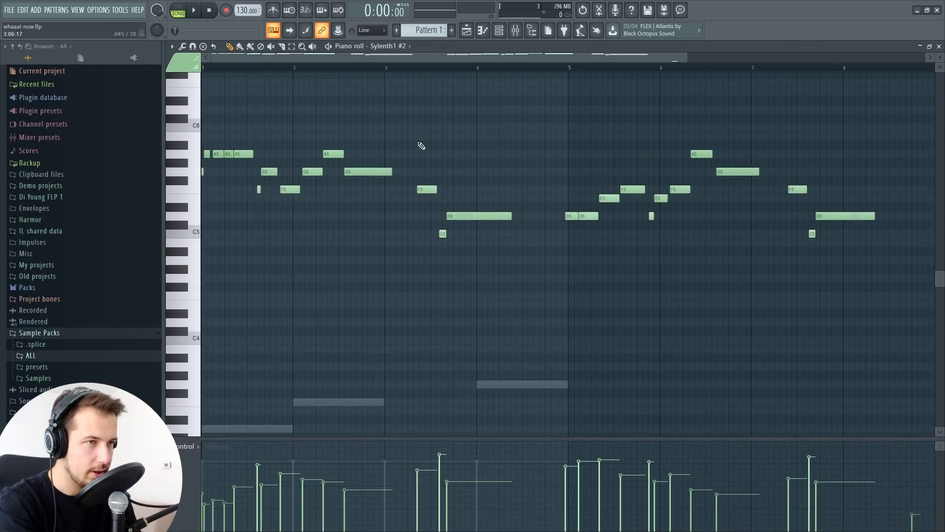
{"action": "scroll", "coordinate": [408, 67], "scroll_direction": "down", "scroll_amount": 2}
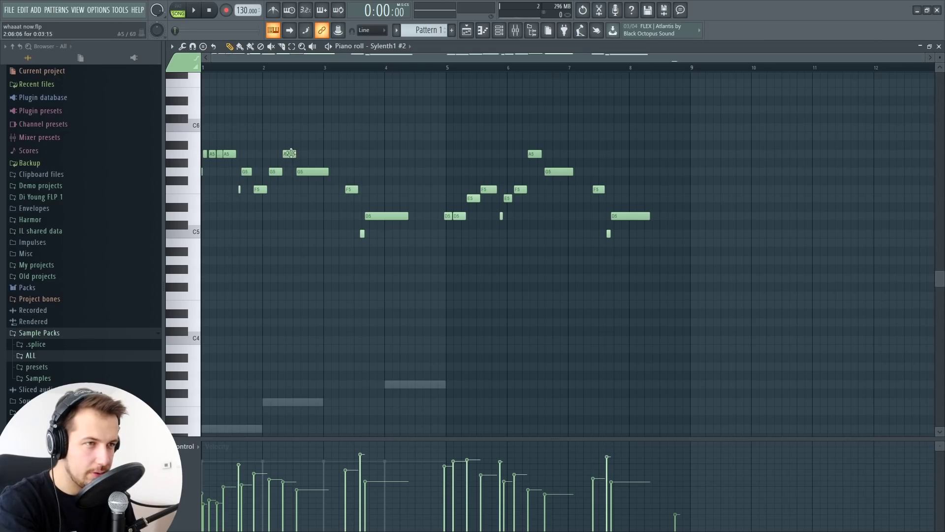
{"action": "left_click", "coordinate": [939, 46]}
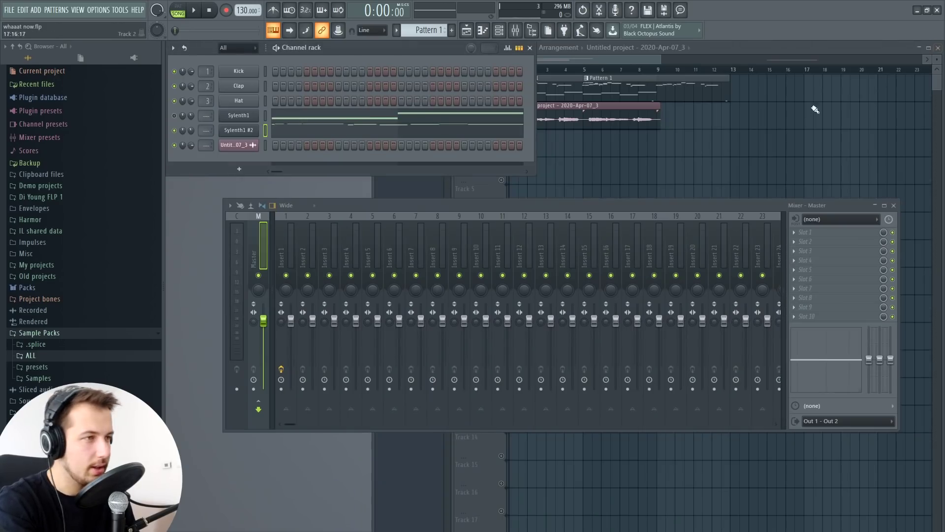
{"action": "left_click", "coordinate": [727, 51]}
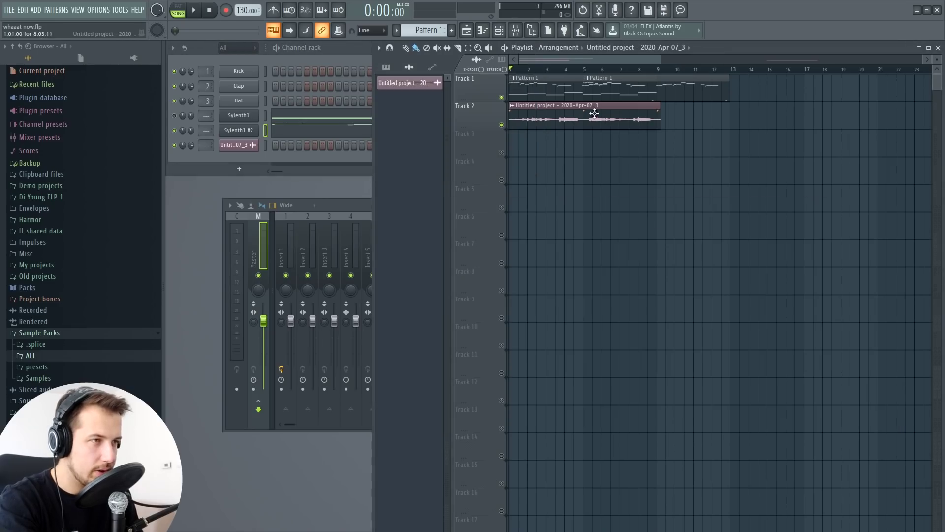
{"action": "right_click", "coordinate": [594, 114]}
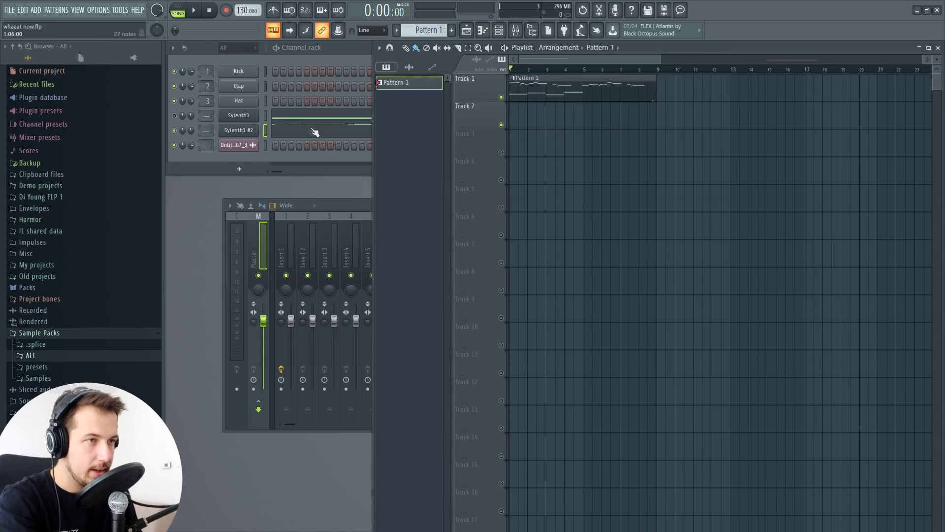
- Compare against the original Sylenth1 piano roll, then reopen the Sylenth1 #2 piano roll
{"action": "left_click", "coordinate": [317, 127]}
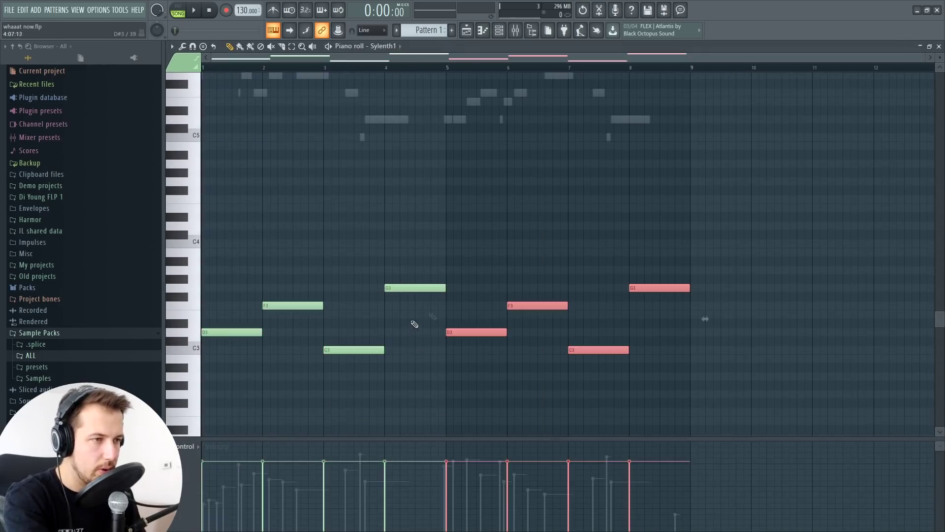
{"action": "left_click", "coordinate": [938, 46]}
{"action": "left_click", "coordinate": [310, 131]}
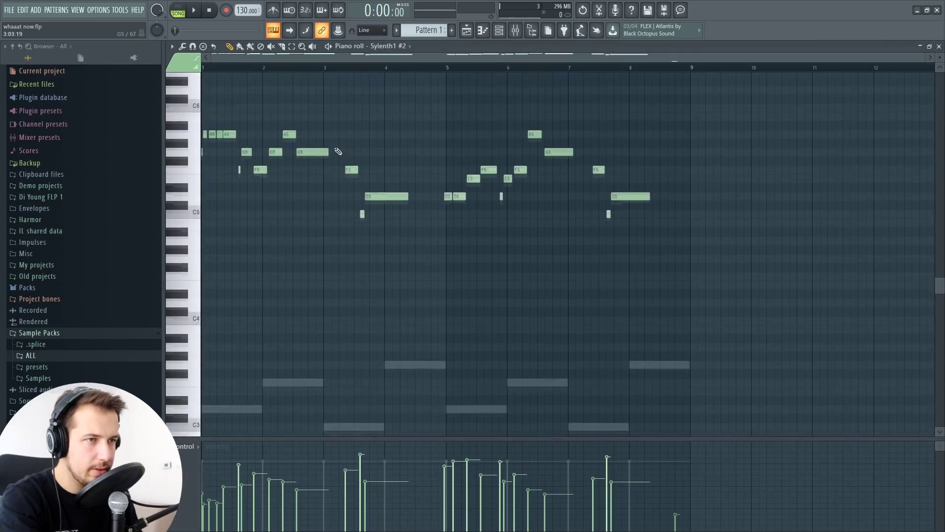
{"action": "left_click", "coordinate": [939, 47]}
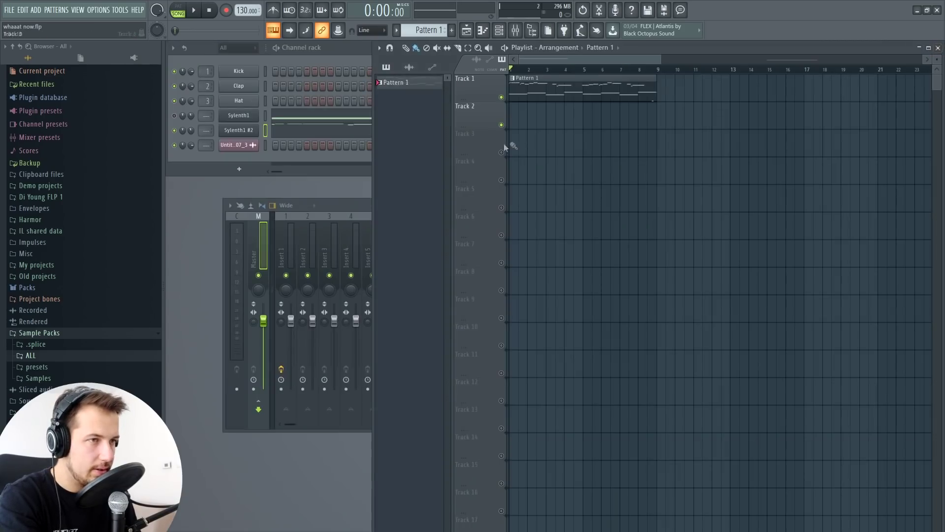
{"action": "left_click", "coordinate": [278, 135]}
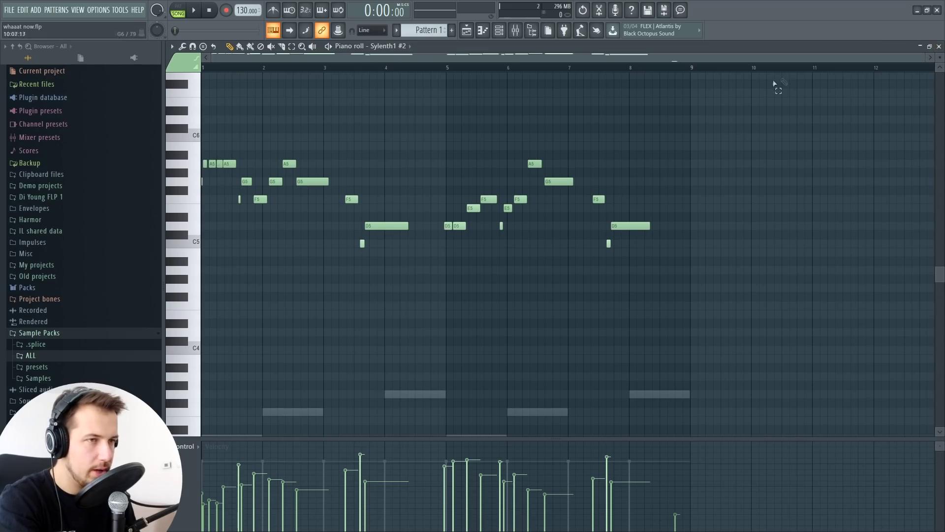
- Unmute the Sylenth1 channel and play the Sylenth1 #2 melody
{"action": "left_click_drag", "start_coordinate": [774, 84], "coordinate": [202, 363]}
{"action": "left_click", "coordinate": [938, 46]}
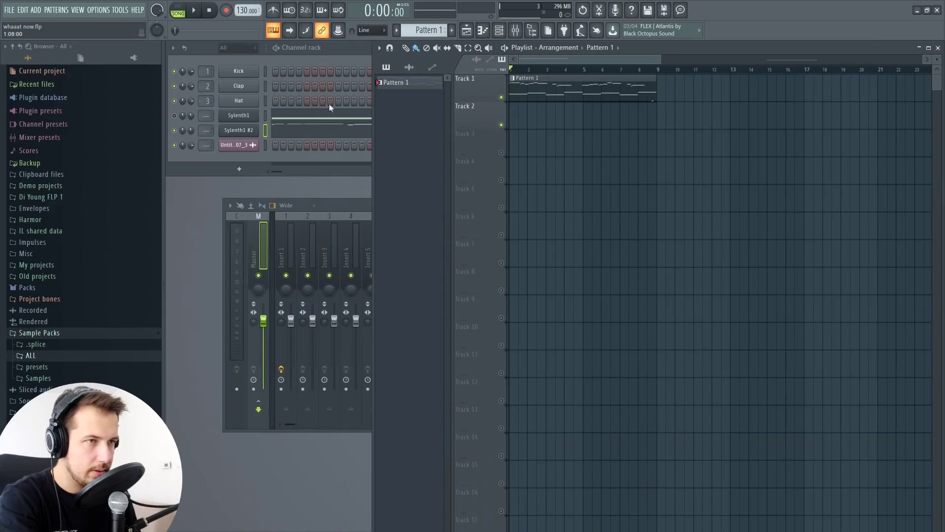
{"action": "left_click", "coordinate": [175, 116]}
{"action": "left_click", "coordinate": [328, 132]}
{"action": "key", "text": "space"}
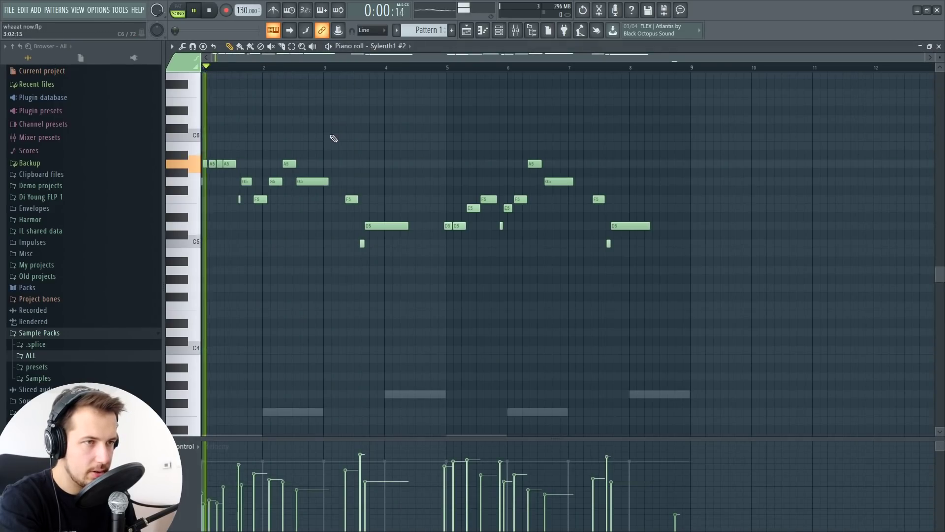
- Shift all melody notes right about half a beat and audition the result
{"action": "key", "text": "ctrl+a"}
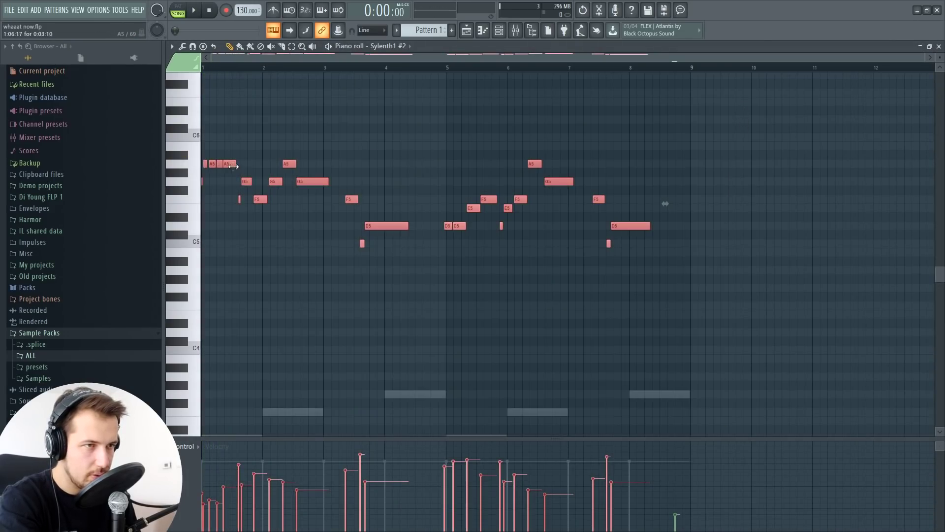
{"action": "mouse_move", "coordinate": [233, 166]}
{"action": "left_mouse_down"}
{"action": "mouse_move", "coordinate": [259, 168]}
{"action": "mouse_move", "coordinate": [251, 166]}
{"action": "left_mouse_up"}
{"action": "key", "text": "space"}
{"action": "key", "text": "space"}
{"action": "key", "text": "space"}
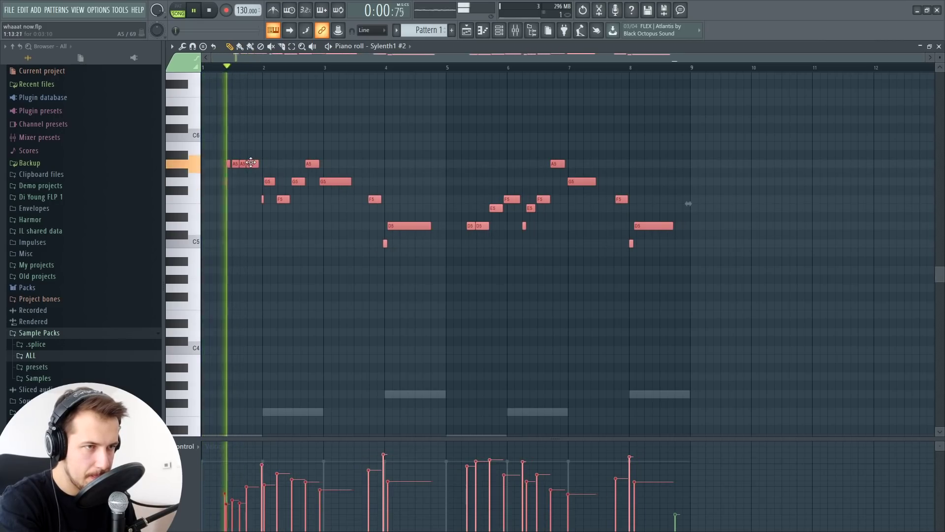
{"action": "key", "text": "ctrl+d"}
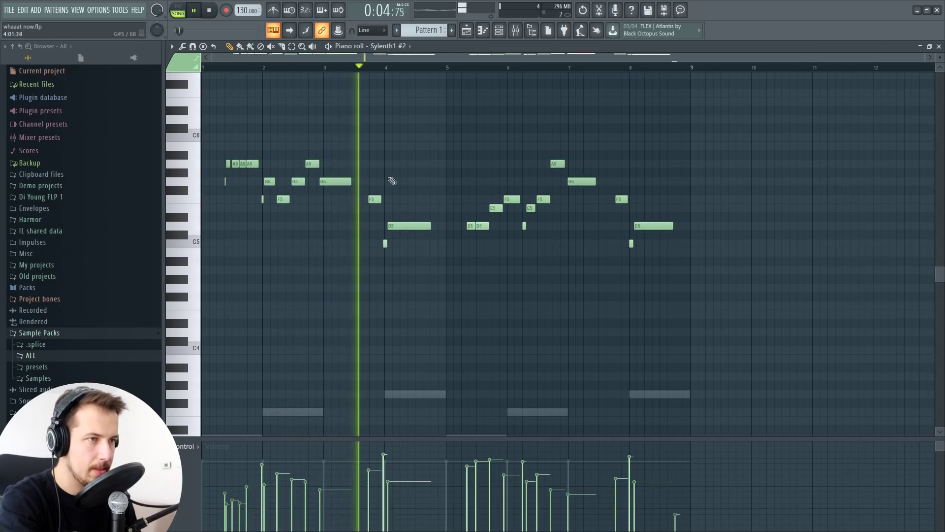
{"action": "key", "text": "space"}
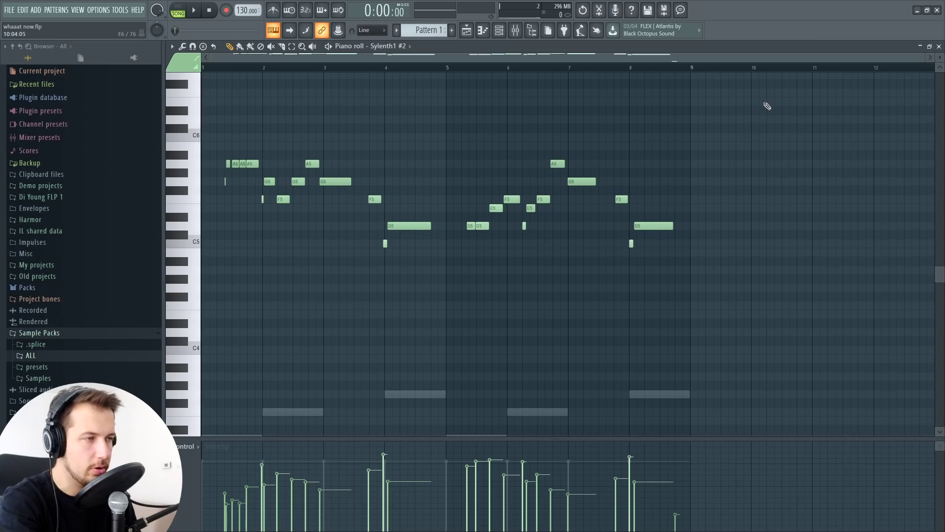
- Select all melody notes and quick-quantize them with Ctrl+Q, then deselect
{"action": "left_click_drag", "start_coordinate": [761, 92], "coordinate": [247, 355]}
{"action": "key", "text": "ctrl+q"}
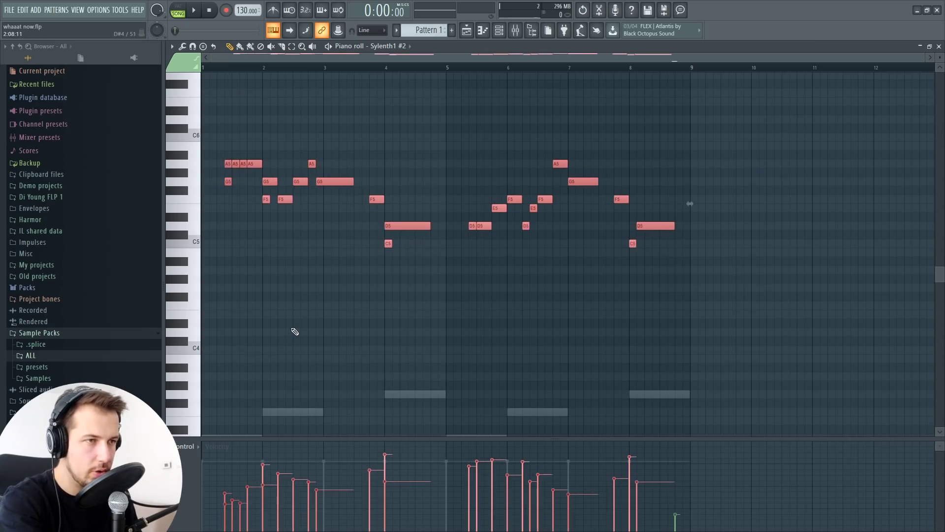
{"action": "key", "text": "ctrl+d"}
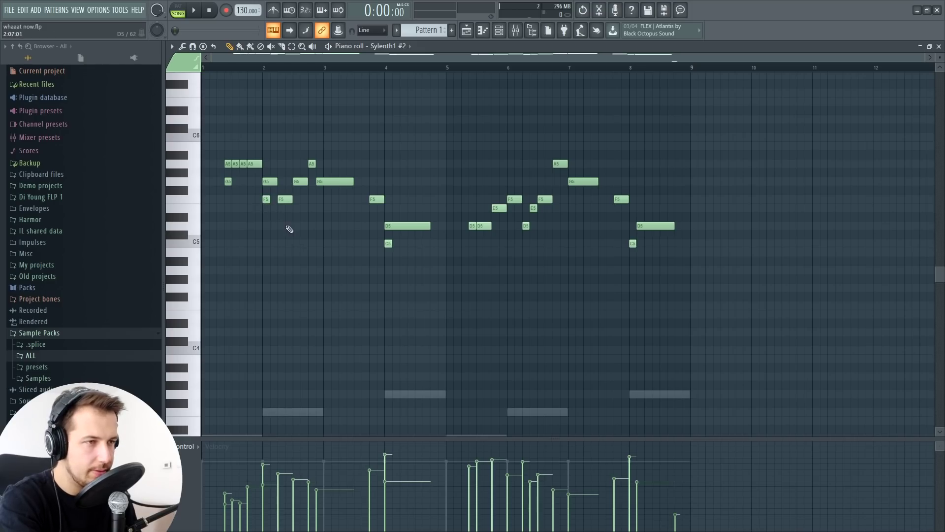
- Remove the small C5 notes at bars 4 and 8, placing a tiny C5 at bar 8
{"action": "right_click", "coordinate": [390, 244]}
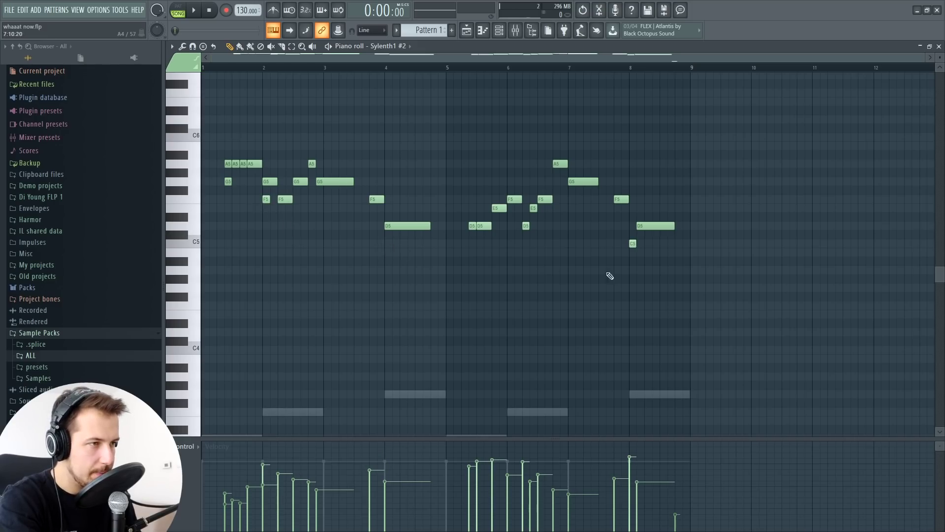
{"action": "right_click", "coordinate": [635, 244]}
{"action": "left_click", "coordinate": [635, 245]}
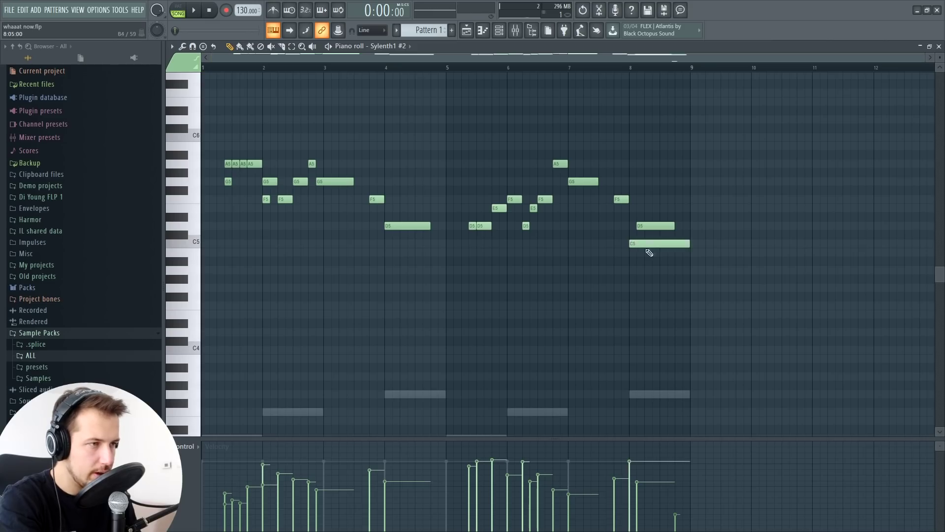
{"action": "left_click_drag", "start_coordinate": [689, 243], "coordinate": [605, 244]}
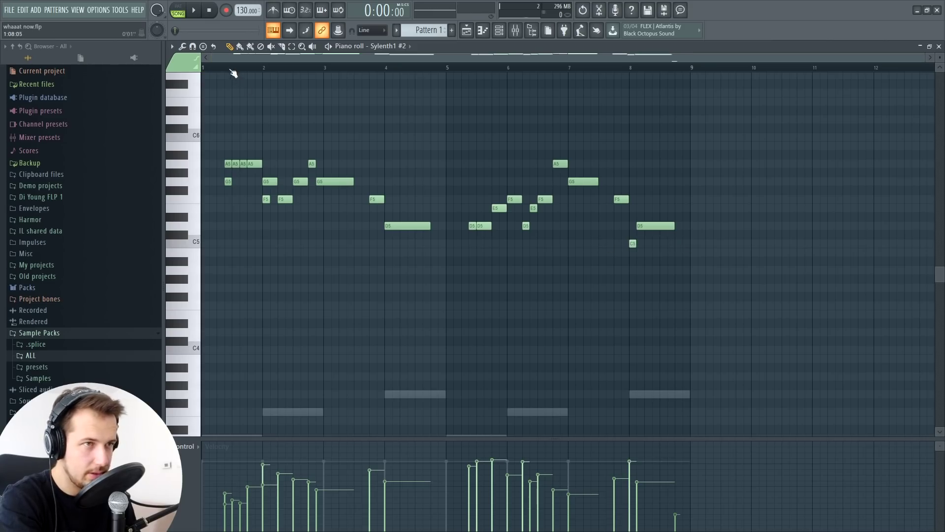
{"action": "key", "text": "space"}
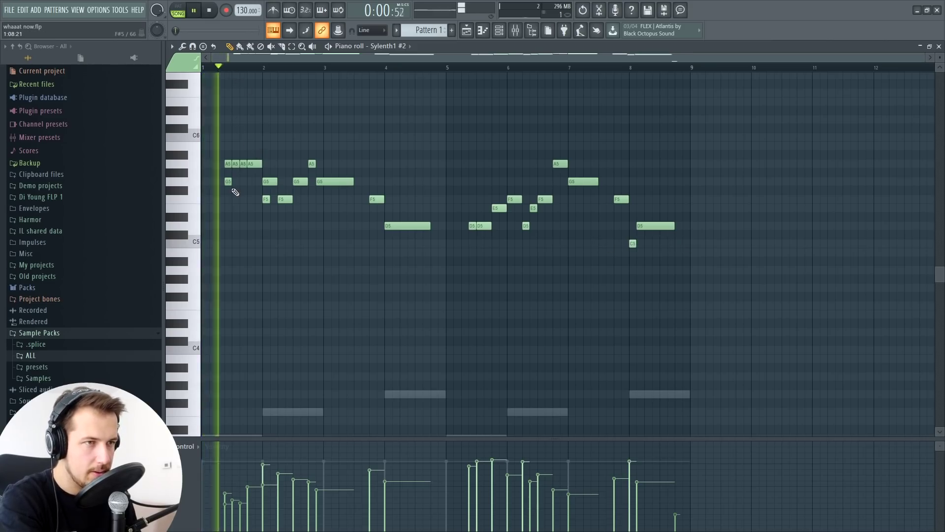
- Delete the stray G5 and A5 notes near bar 1 and the first F5 near bar 2
{"action": "right_click", "coordinate": [228, 182]}
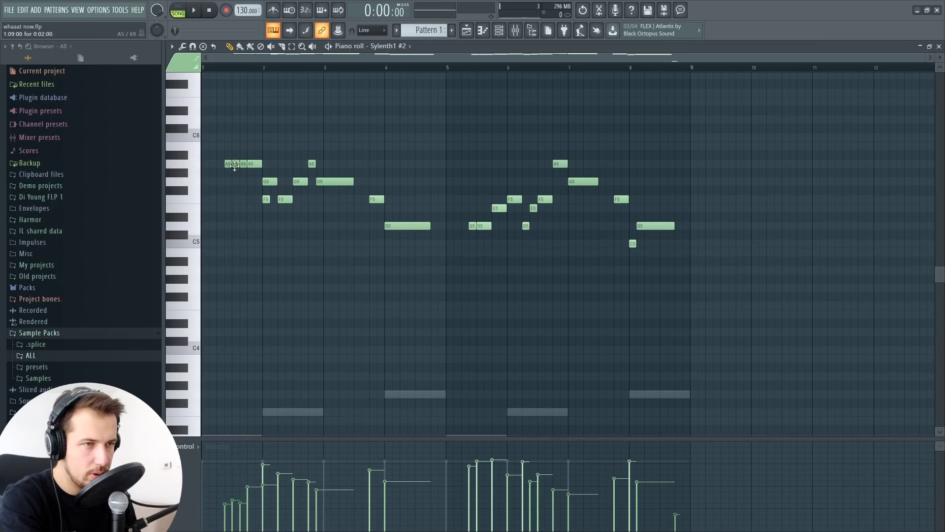
{"action": "key", "text": "space"}
{"action": "key", "text": "space"}
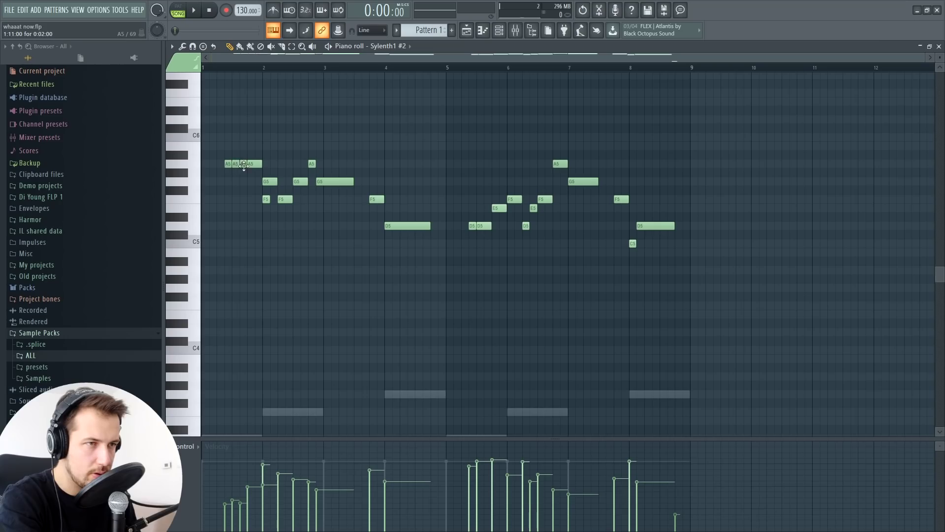
{"action": "right_click", "coordinate": [243, 164]}
{"action": "key", "text": "space"}
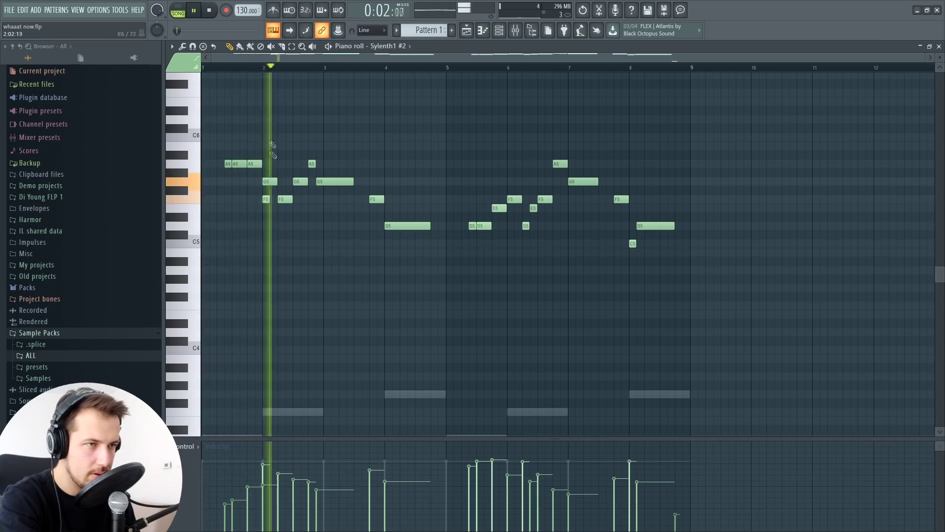
{"action": "key", "text": "space"}
{"action": "right_click", "coordinate": [267, 200]}
{"action": "key", "text": "space"}
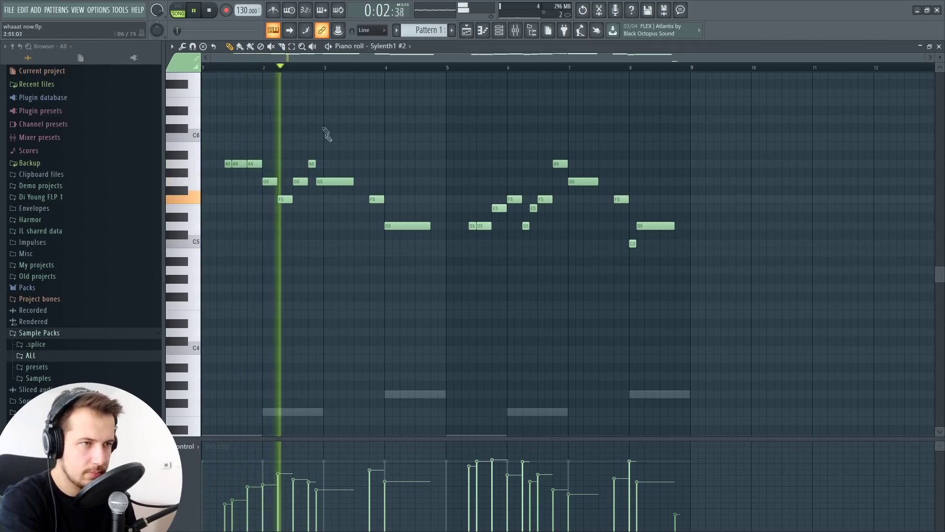
- Lengthen the A5 and G5 notes around bar 3
{"action": "left_click_drag", "start_coordinate": [315, 164], "coordinate": [323, 182]}
{"action": "key", "text": "space"}
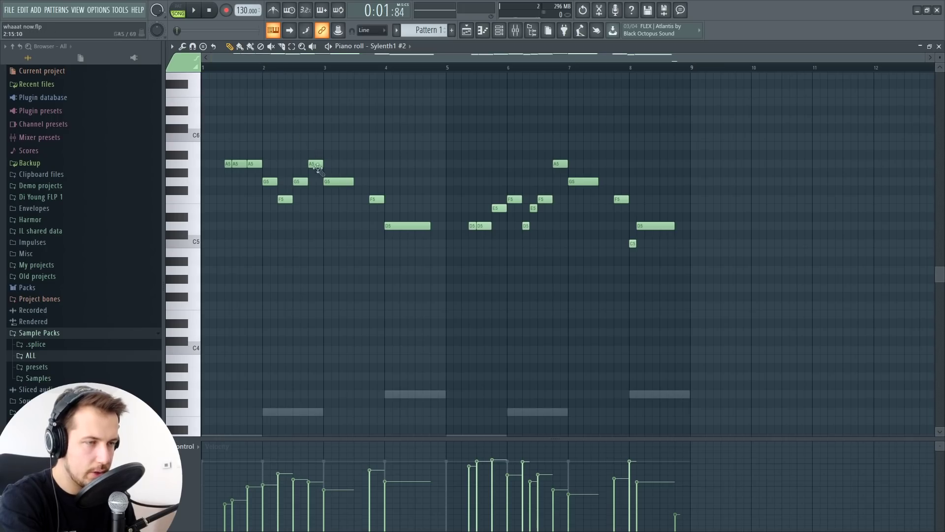
{"action": "key", "text": "space"}
{"action": "key", "text": "space"}
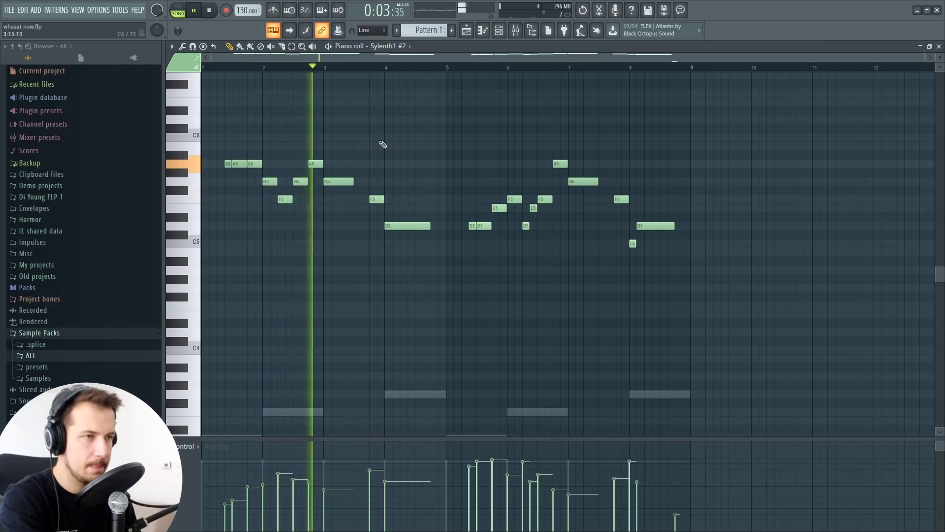
{"action": "left_click_drag", "start_coordinate": [351, 181], "coordinate": [369, 181]}
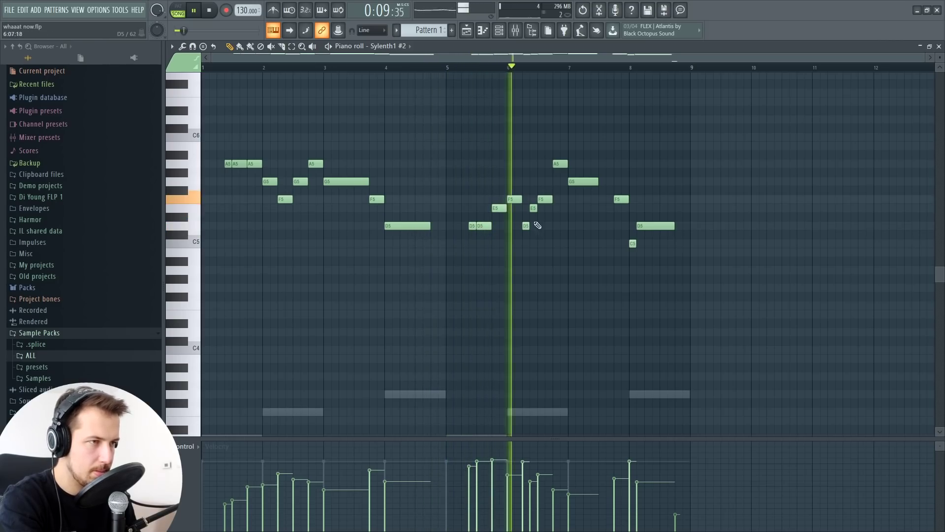
- Around bar 6, delete the stray D5 and move the E5 note two steps earlier
{"action": "left_click", "coordinate": [453, 68]}
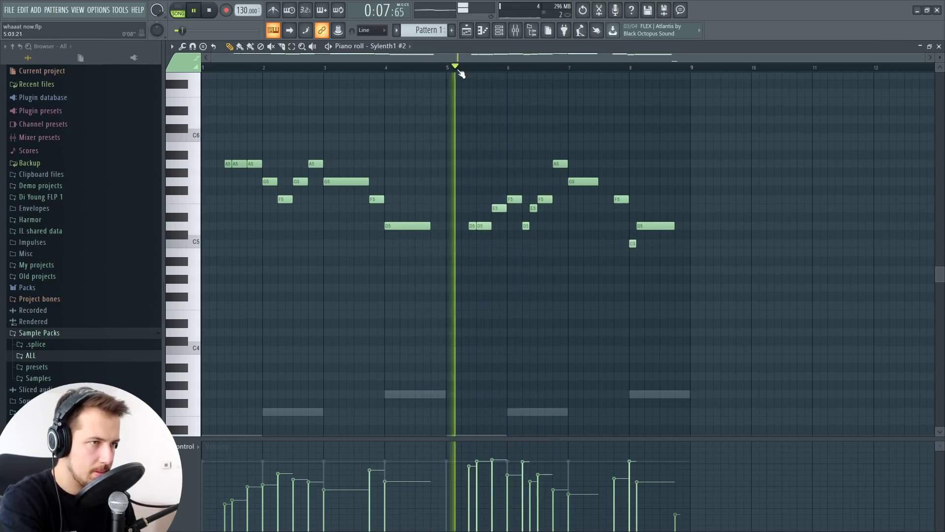
{"action": "key", "text": "space"}
{"action": "key", "text": "space"}
{"action": "right_click", "coordinate": [526, 226]}
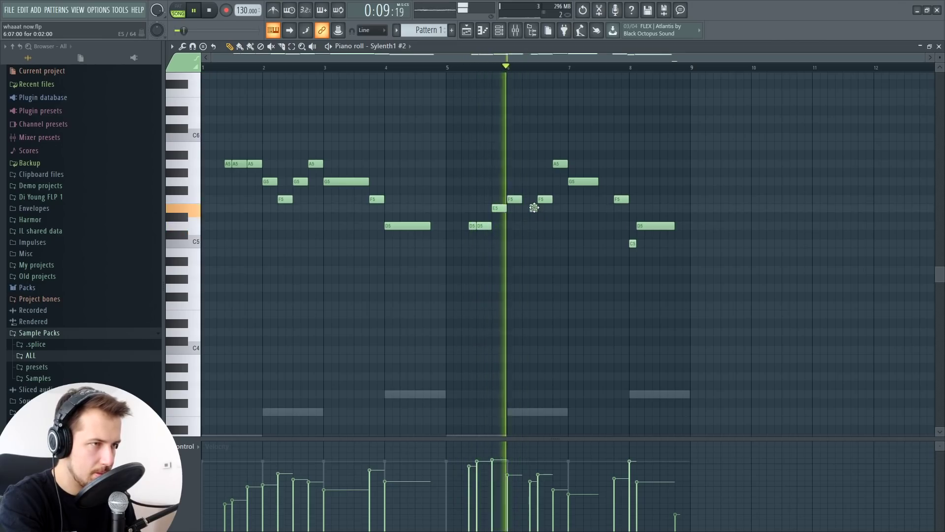
{"action": "right_click", "coordinate": [534, 208]}
{"action": "key", "text": "space"}
{"action": "left_click_drag", "start_coordinate": [534, 208], "coordinate": [527, 208]}
{"action": "key", "text": "space"}
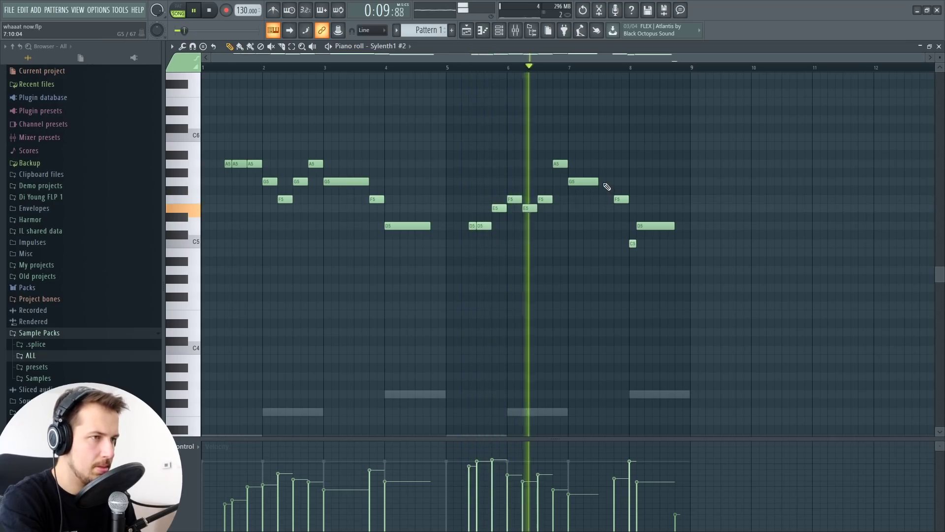
- Lengthen the G5 near bar 7, hold D5 from bar 8 to 9, remove the bar-8 C5
{"action": "left_click_drag", "start_coordinate": [600, 182], "coordinate": [614, 182]}
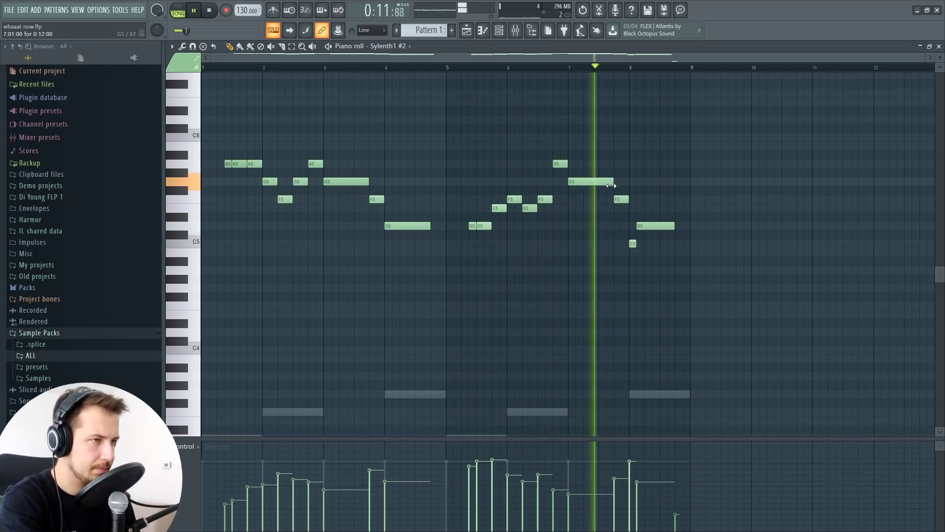
{"action": "left_click_drag", "start_coordinate": [674, 226], "coordinate": [642, 228]}
{"action": "key", "text": "space"}
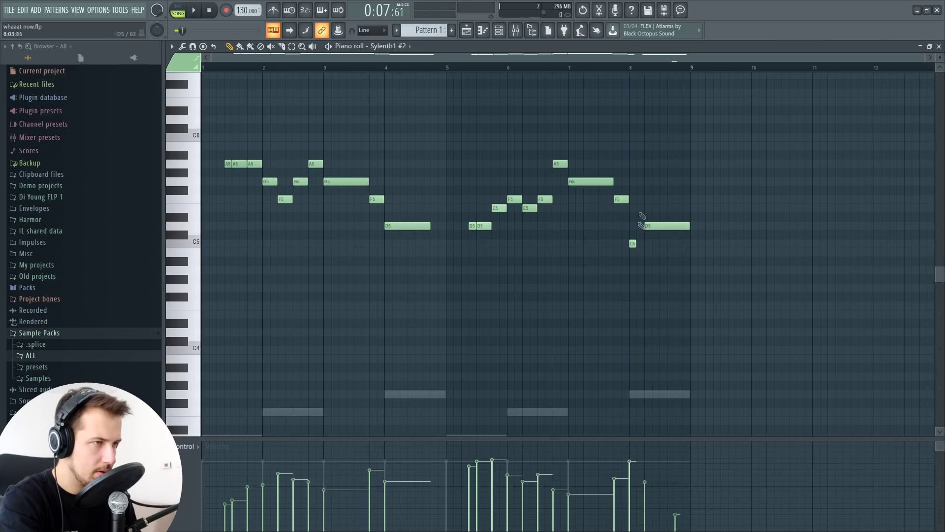
{"action": "left_click_drag", "start_coordinate": [645, 227], "coordinate": [630, 227]}
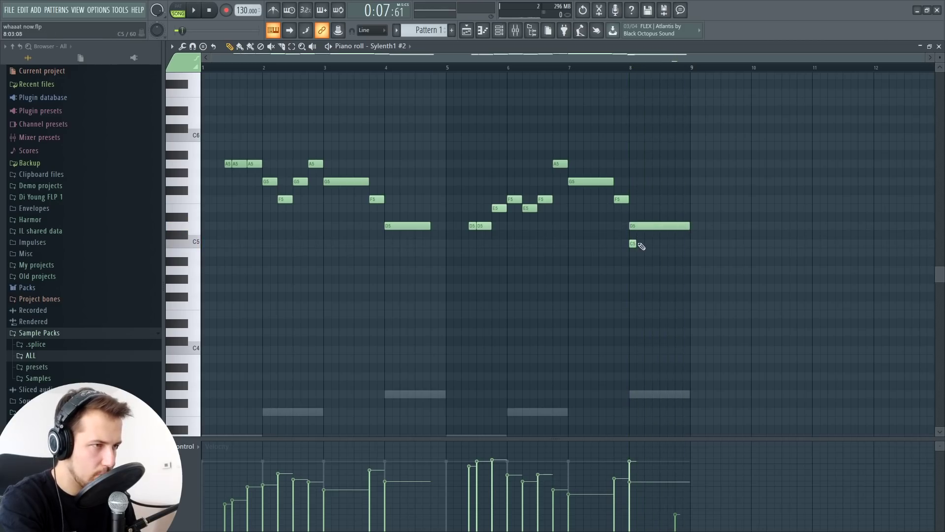
{"action": "right_click", "coordinate": [632, 244]}
{"action": "key", "text": "space"}
{"action": "key", "text": "space"}
- Mute Sylenth1, place the hummed recording on Track 3 and play it, then play Sylenth1 #2's melody
{"action": "left_click", "coordinate": [939, 46]}
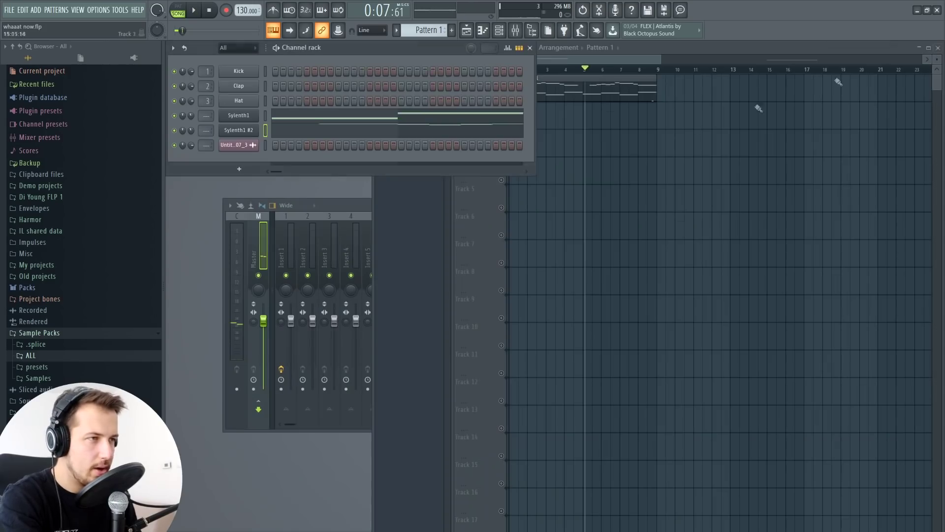
{"action": "left_click", "coordinate": [174, 116]}
{"action": "left_click", "coordinate": [239, 145]}
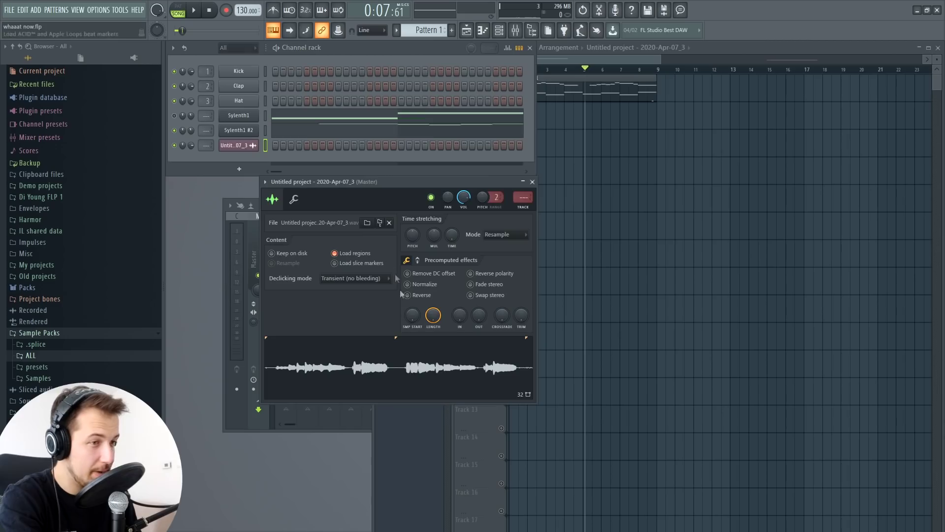
{"action": "left_click_drag", "start_coordinate": [239, 145], "coordinate": [566, 140]}
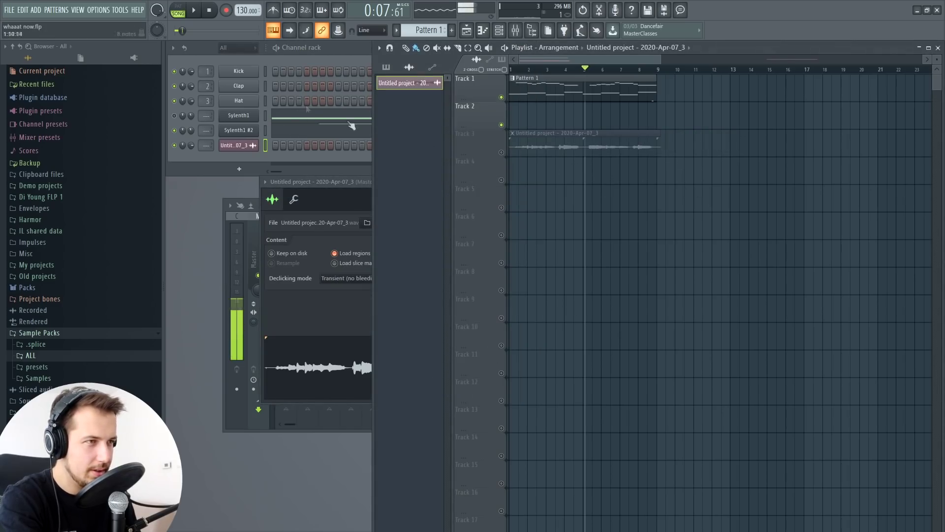
{"action": "left_click", "coordinate": [563, 146]}
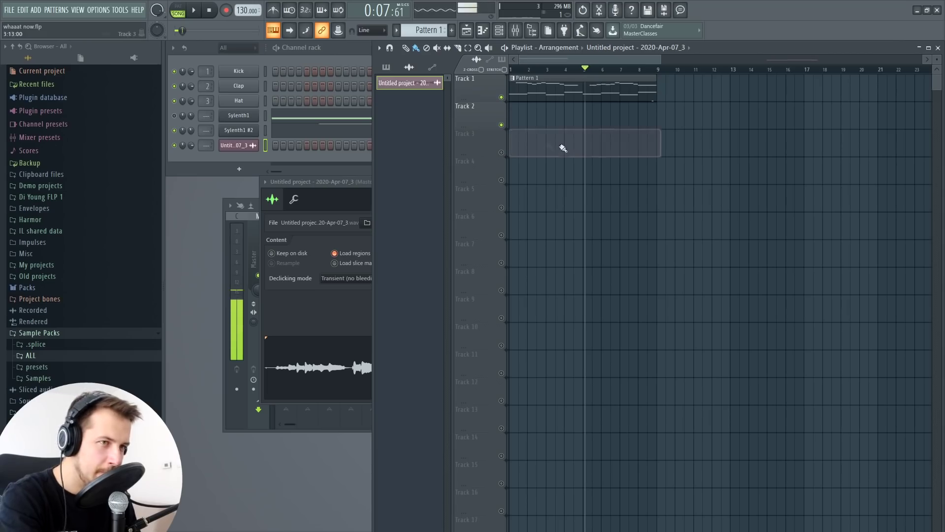
{"action": "key", "text": "space"}
{"action": "left_click", "coordinate": [320, 134]}
{"action": "key", "text": "space"}
{"action": "key", "text": "space"}
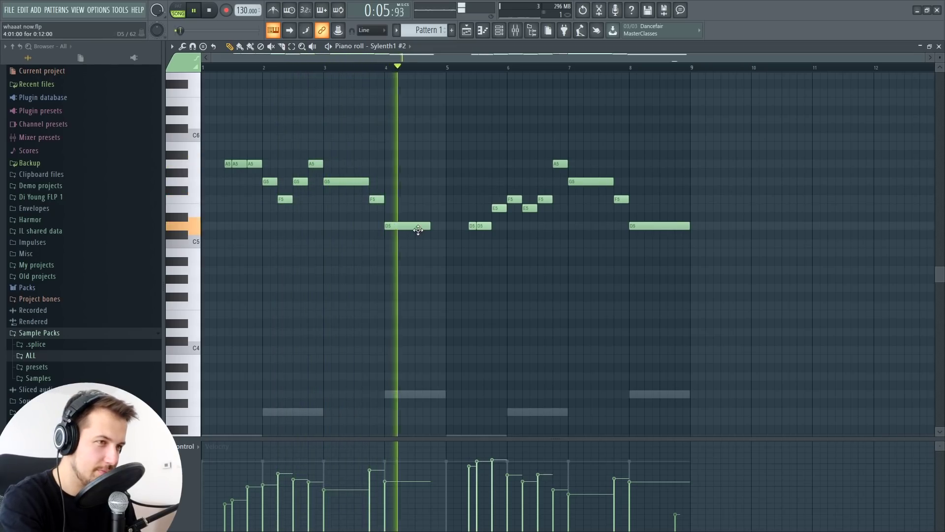
- Stop playback and apply C major scale highlighting from the piano roll's Helpers menu
{"action": "key", "text": "space"}
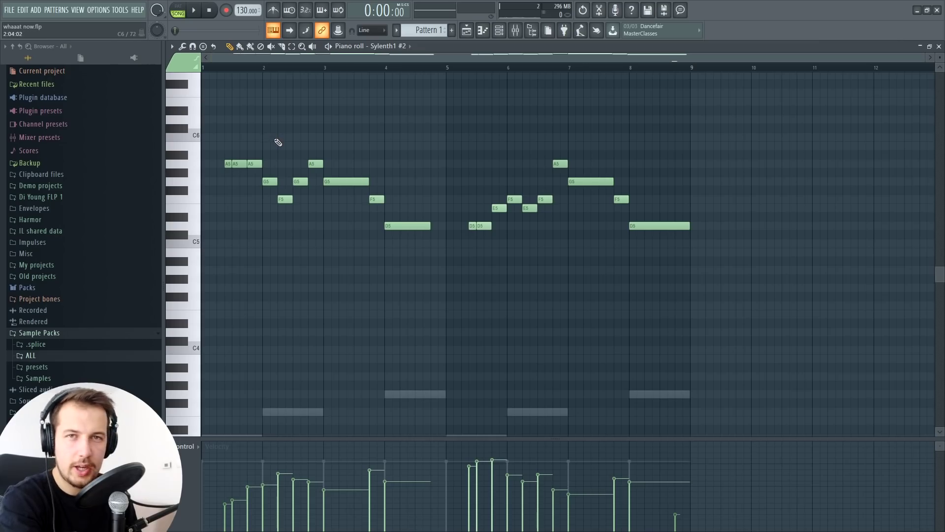
{"action": "left_click", "coordinate": [172, 46]}
{"action": "mouse_move", "coordinate": [196, 104]}
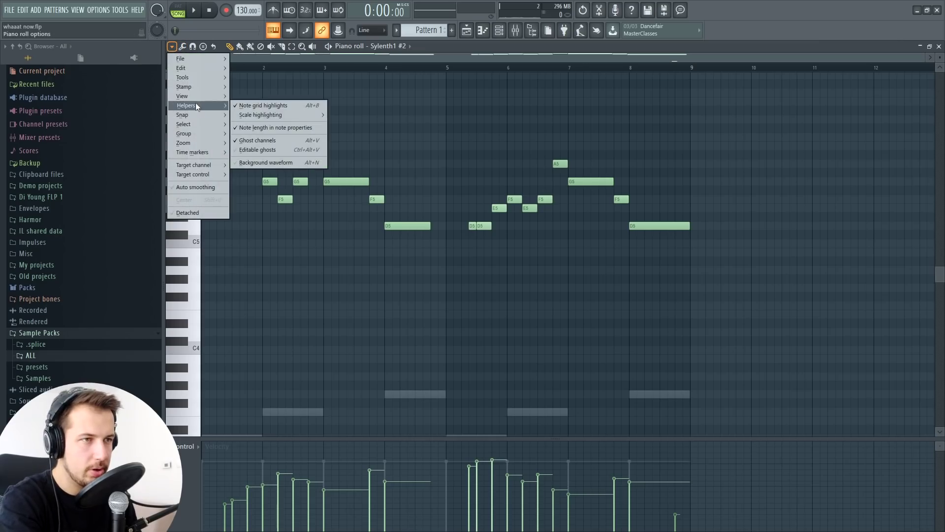
{"action": "mouse_move", "coordinate": [283, 115]}
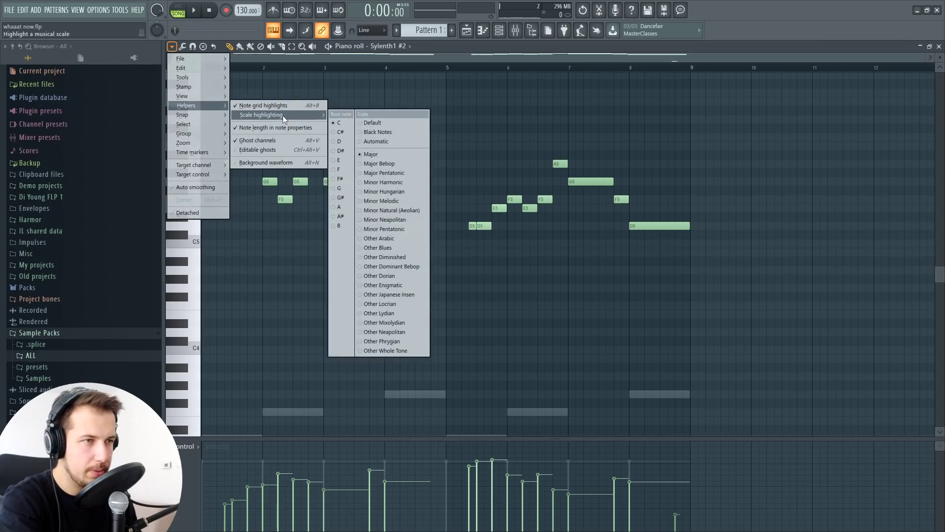
{"action": "left_click", "coordinate": [509, 50]}
- Close the Sylenth1 #2 piano roll window
{"action": "left_click", "coordinate": [939, 47]}
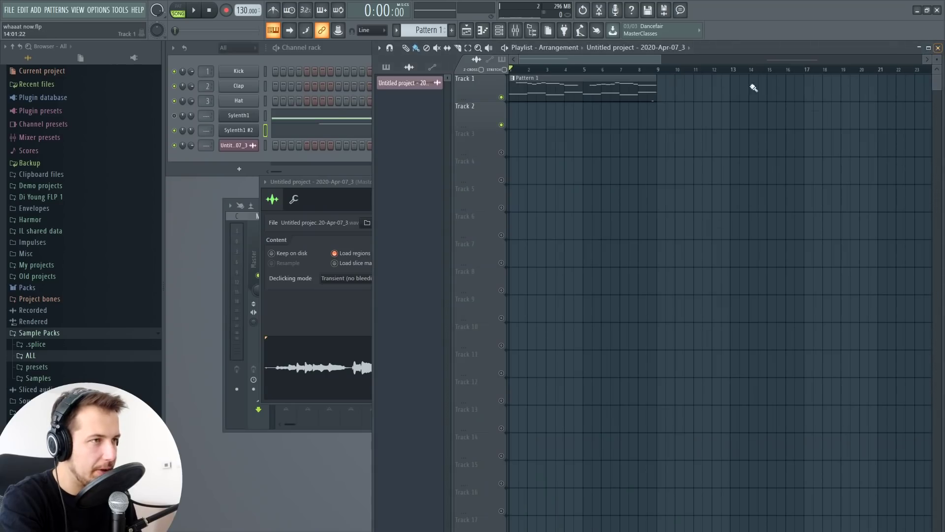